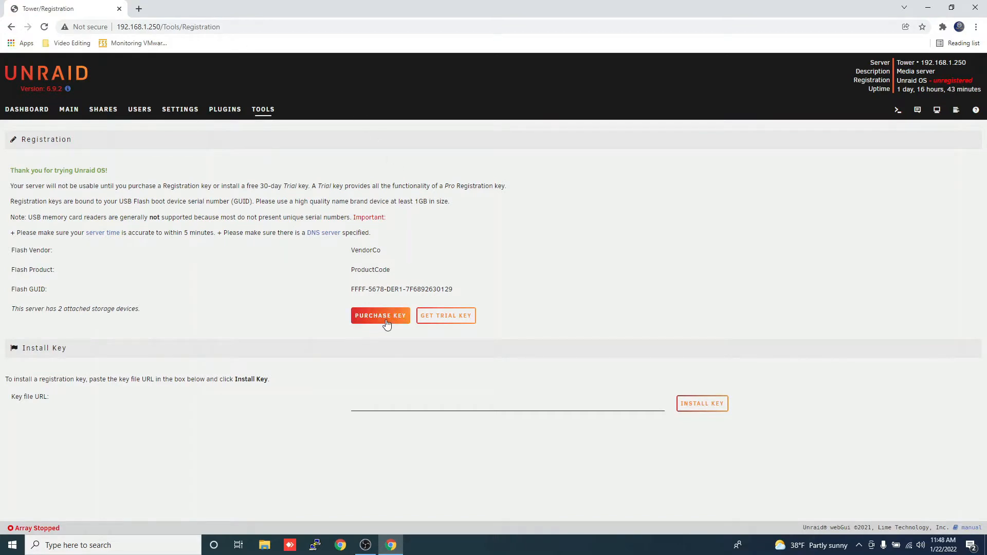
# Register the server with a free 30-day trial key, accepting the End-User License Agreement and Privacy Policy
pyautogui.click(462, 318)
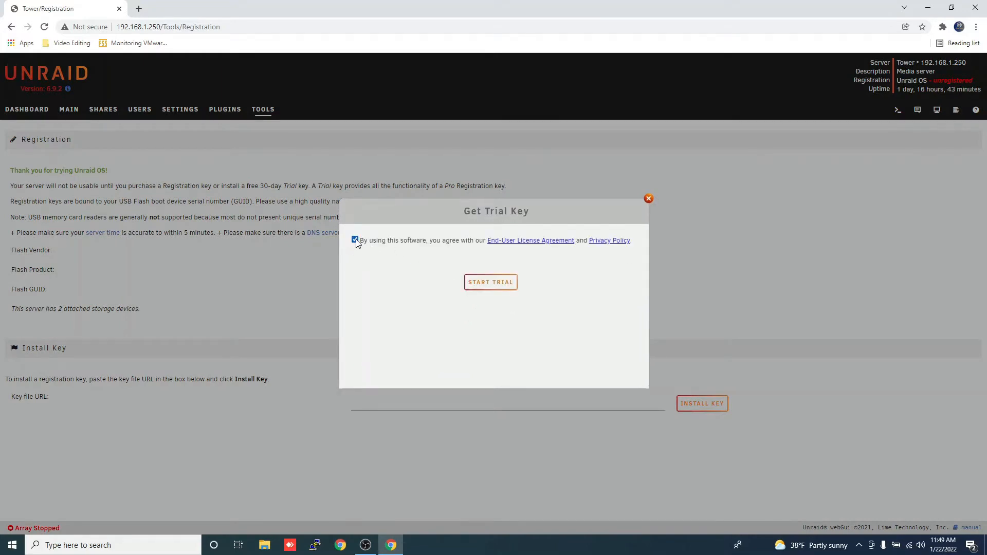
pyautogui.click(497, 286)
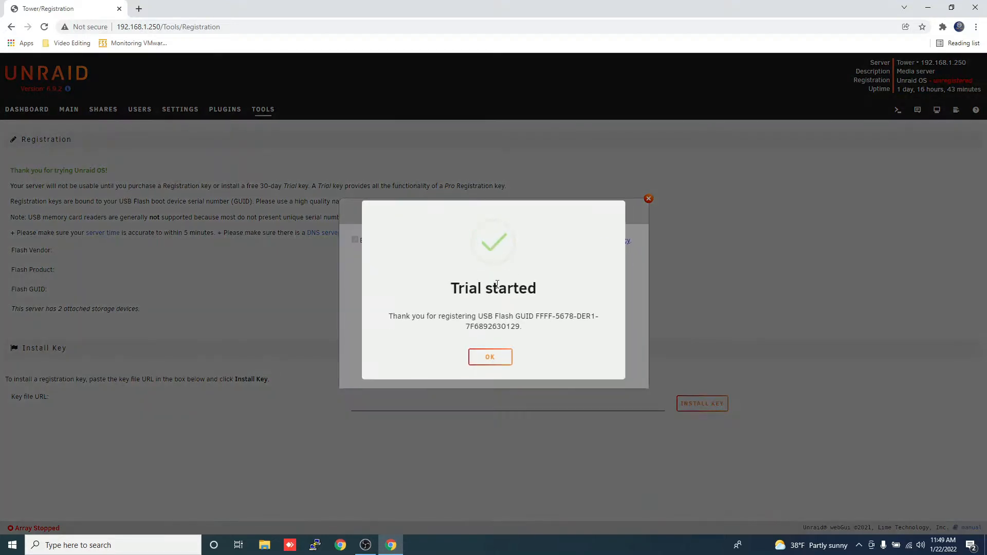
pyautogui.click(490, 356)
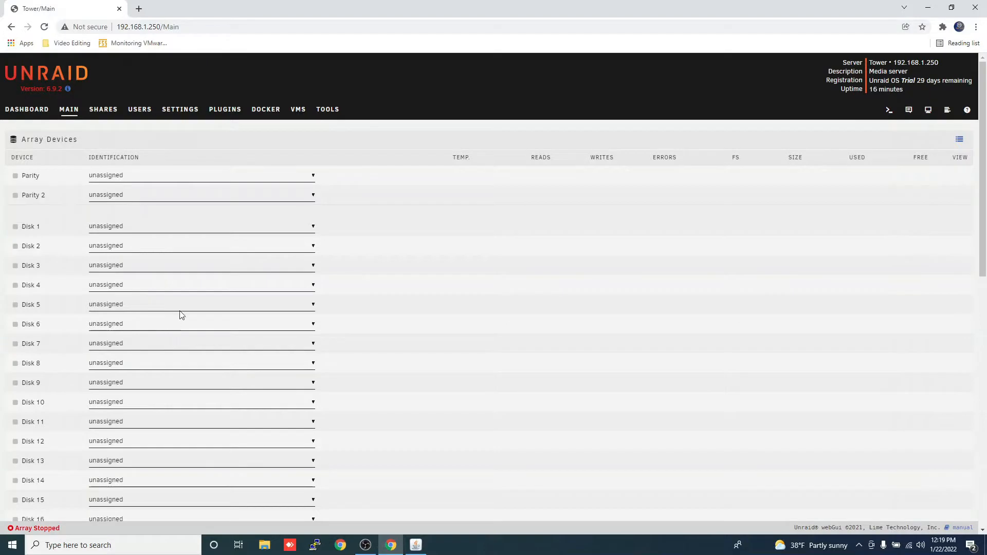
pyautogui.click(224, 110)
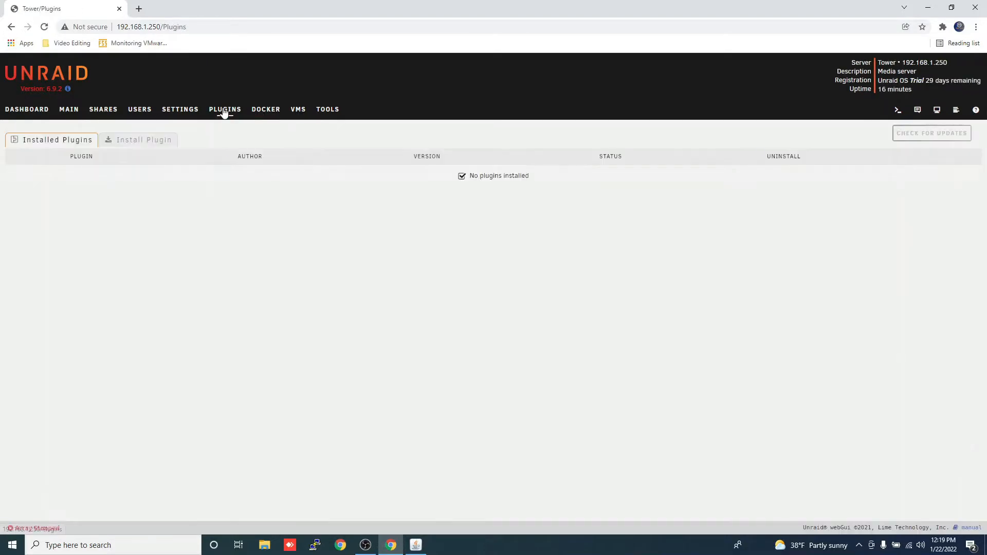
pyautogui.click(142, 147)
pyautogui.rightClick(120, 205)
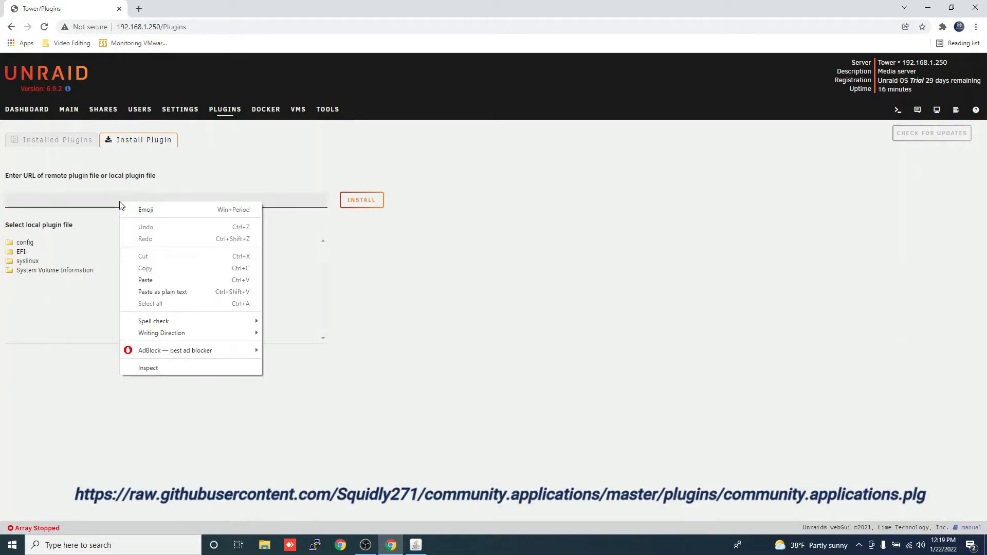
pyautogui.click(157, 283)
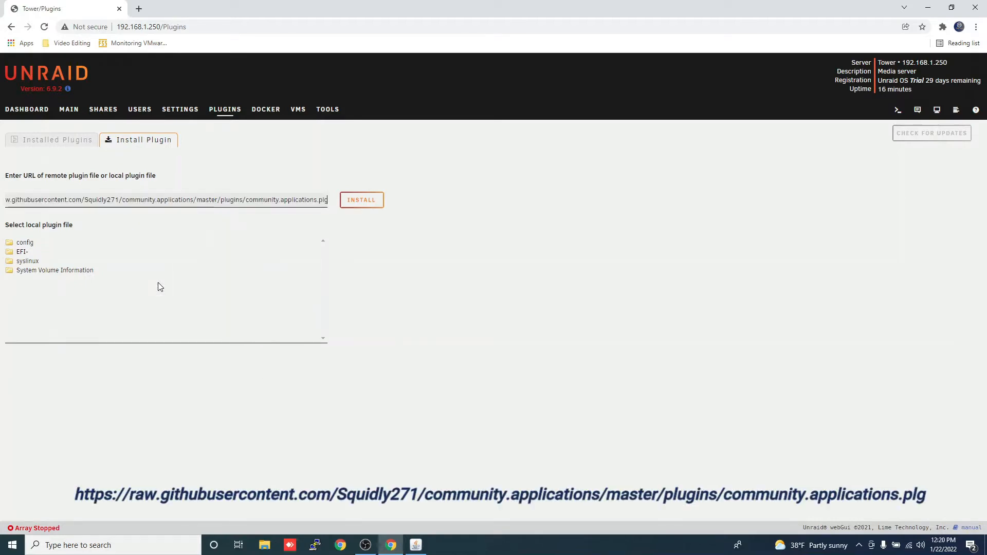
pyautogui.click(366, 204)
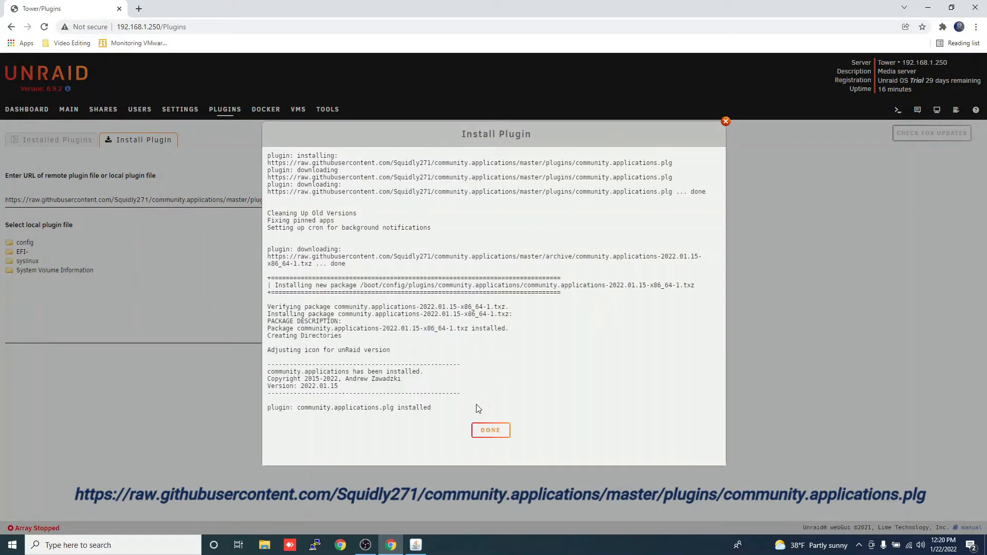
pyautogui.click(498, 435)
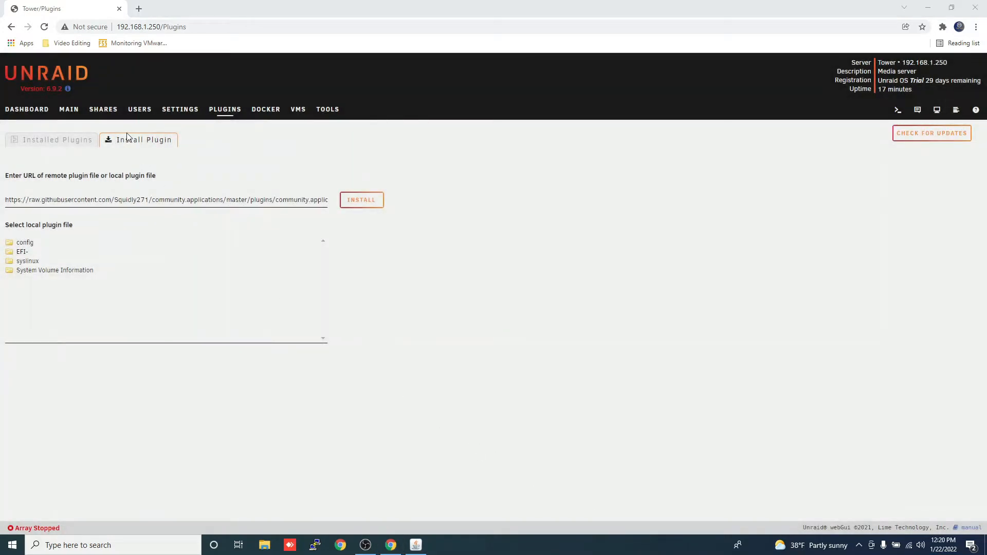
# Reload the web interface, open the community app store and accept its third-party disclaimer and plugin notice
pyautogui.click(44, 27)
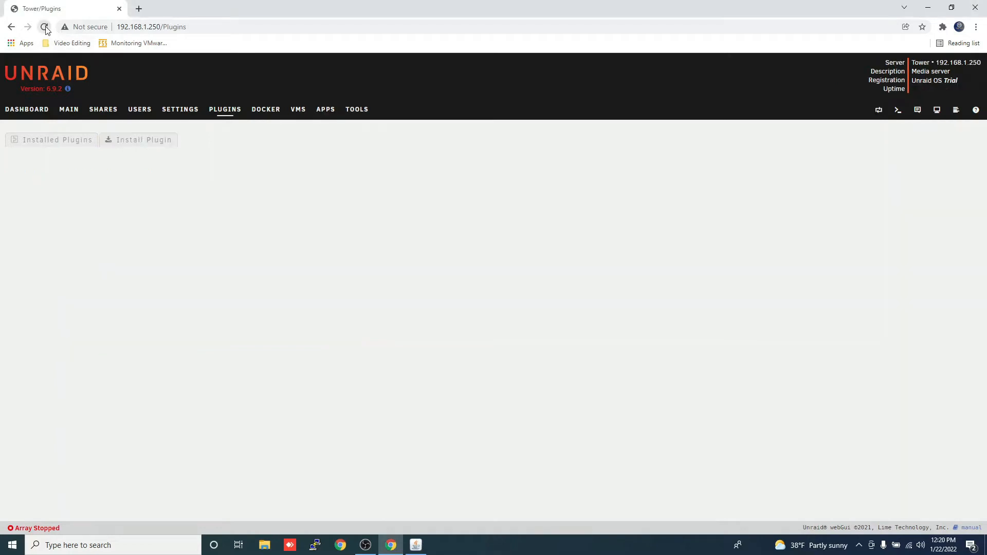
pyautogui.click(325, 117)
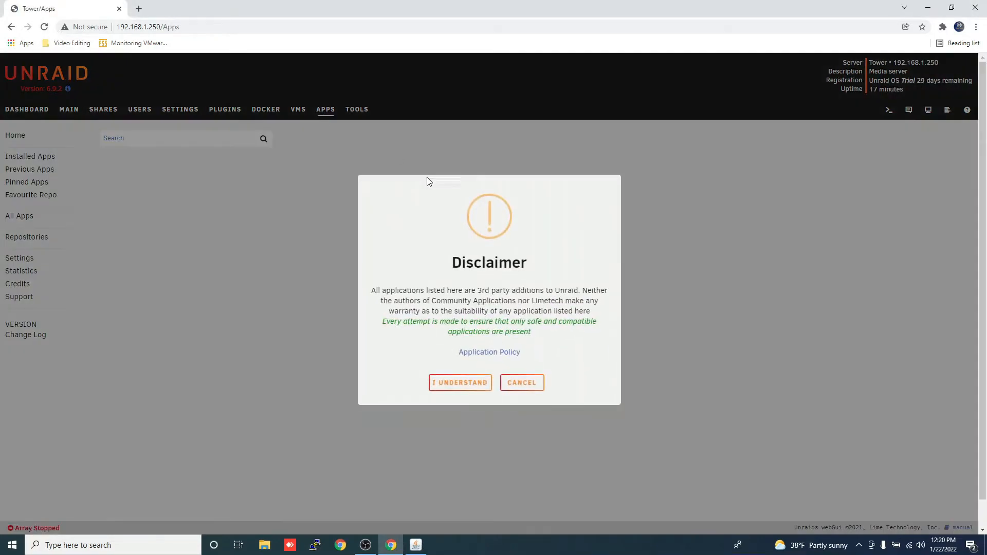
pyautogui.click(463, 384)
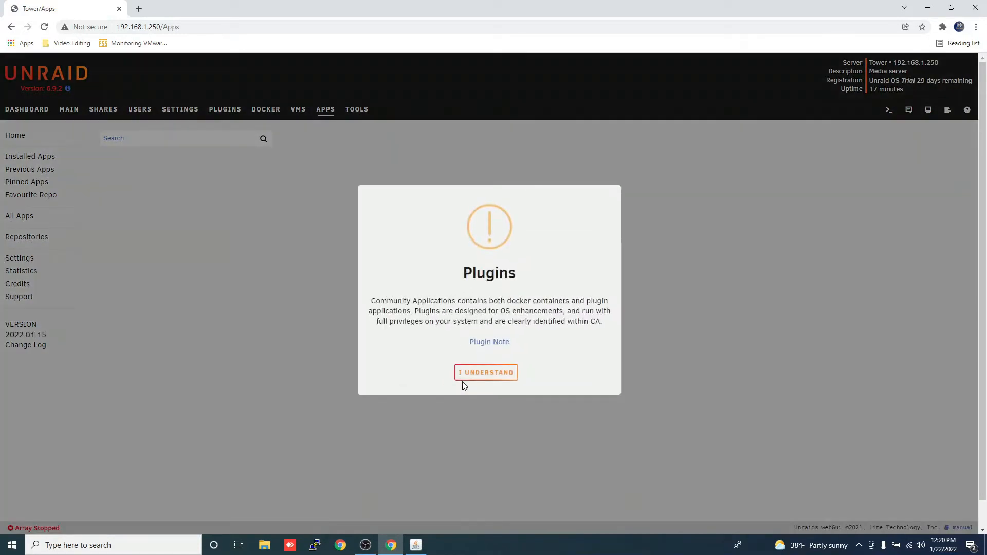
pyautogui.click(484, 374)
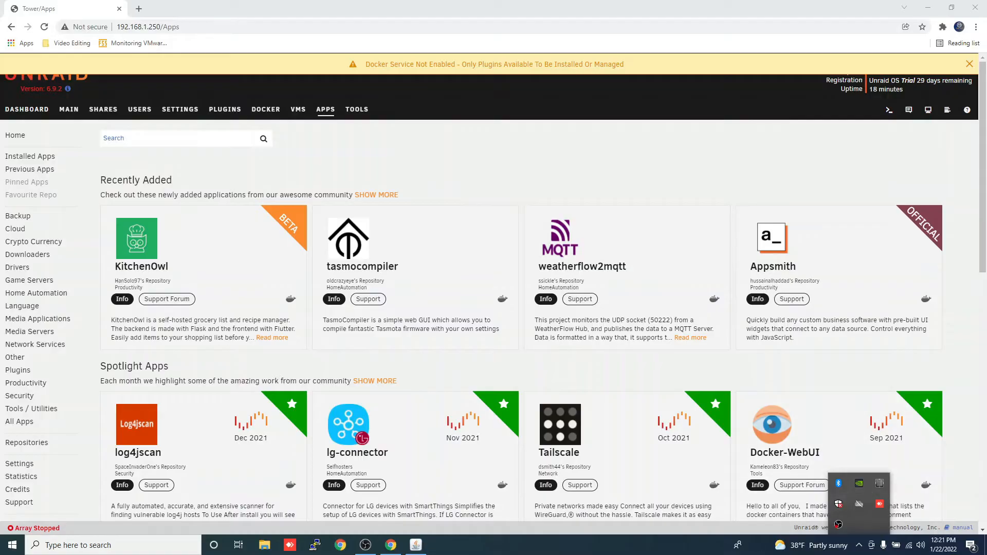
pyautogui.click(783, 527)
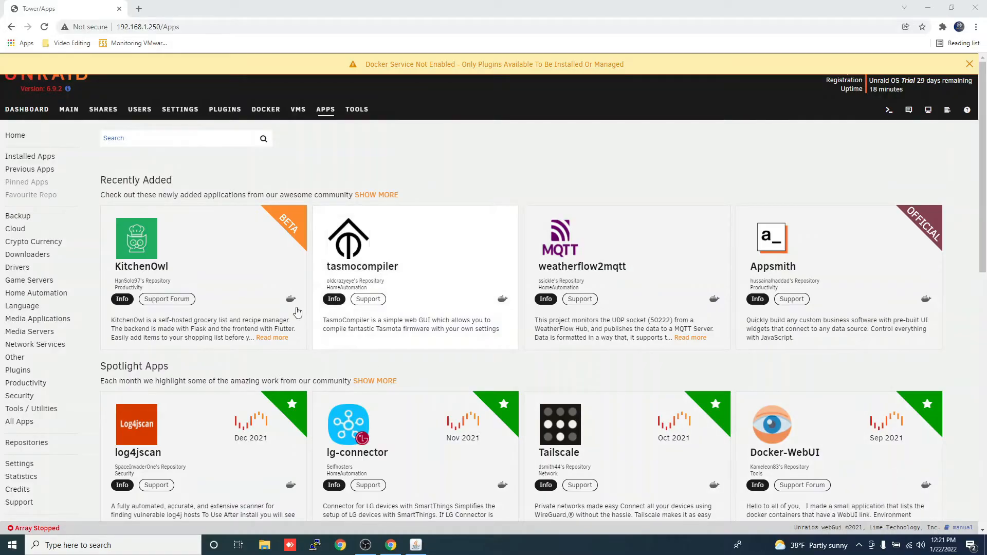
# Search the apps for "unassigned devices" and install the Unassigned Devices plugin
pyautogui.click(162, 140)
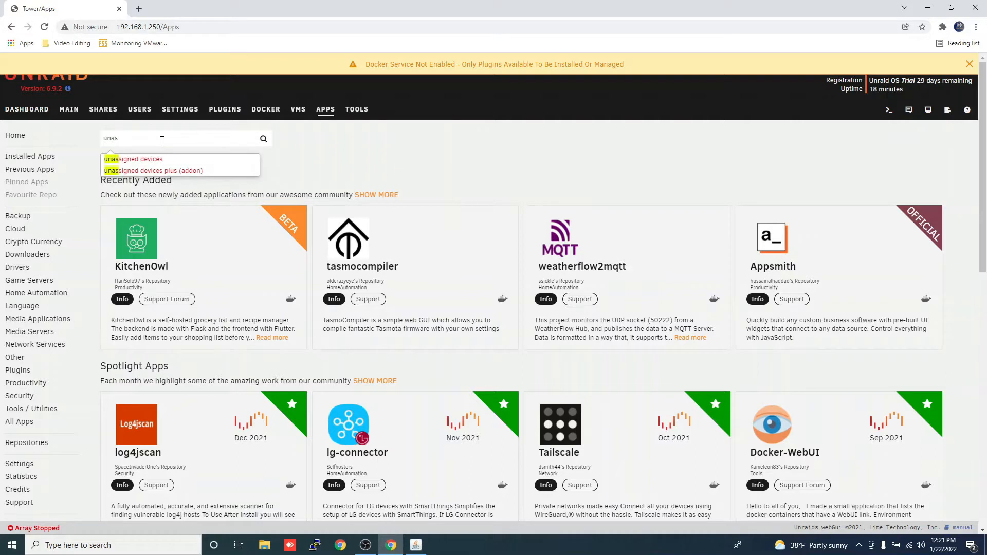
pyautogui.click(147, 163)
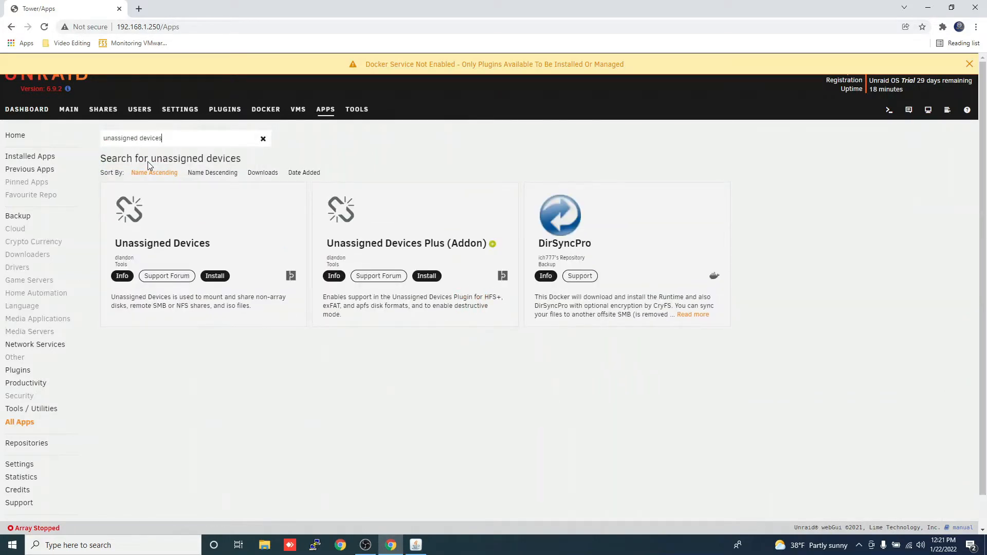
pyautogui.click(215, 276)
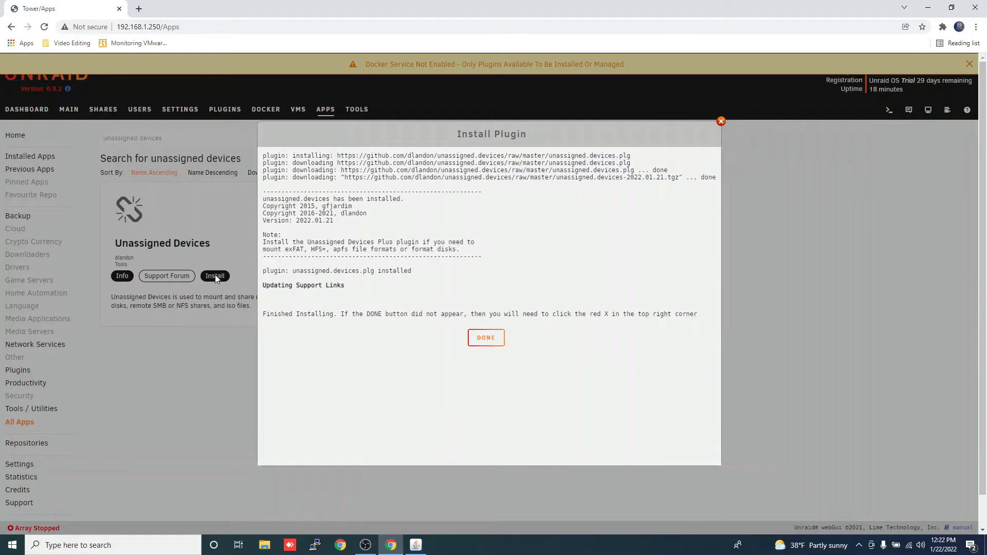
pyautogui.click(495, 338)
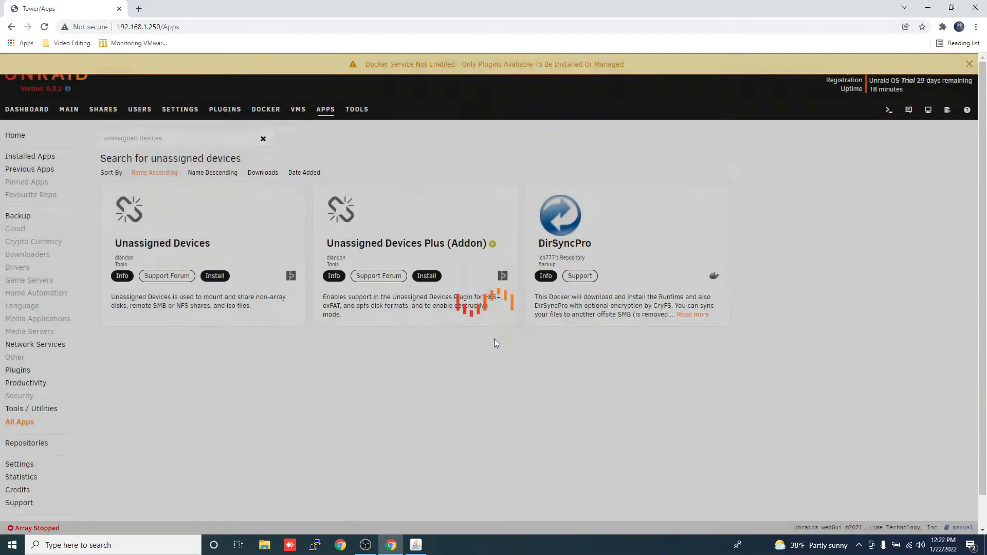
# Install the Unassigned Devices Plus (Addon) plugin, accepting its additional requirement
pyautogui.click(431, 278)
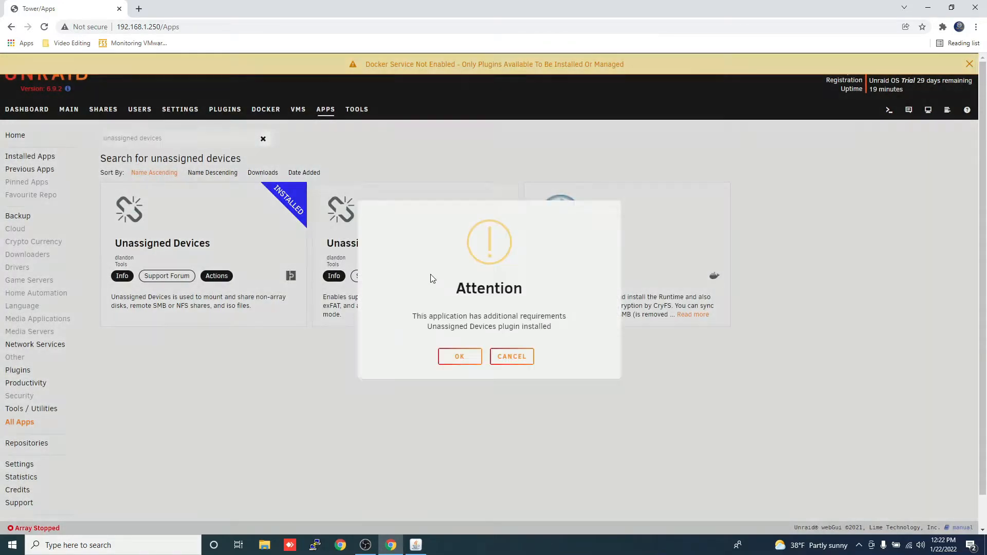
pyautogui.click(461, 358)
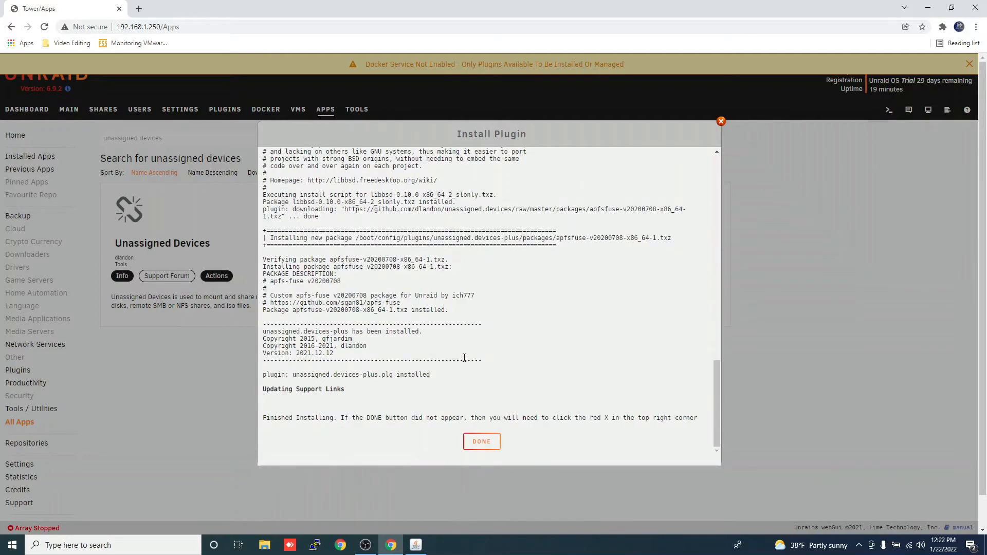
pyautogui.click(483, 445)
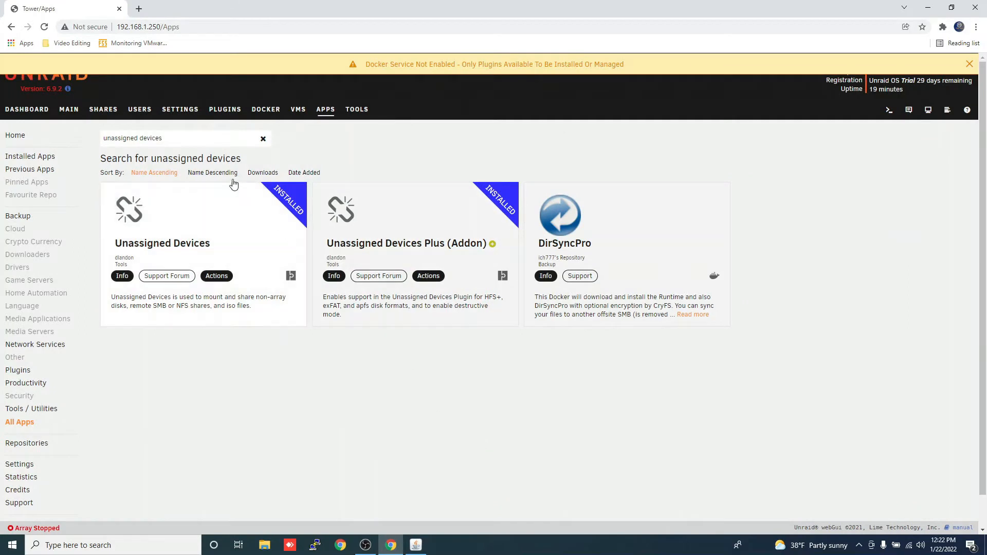
# Search the apps for "preclear" and install the Preclear Disk plugin
pyautogui.click(263, 141)
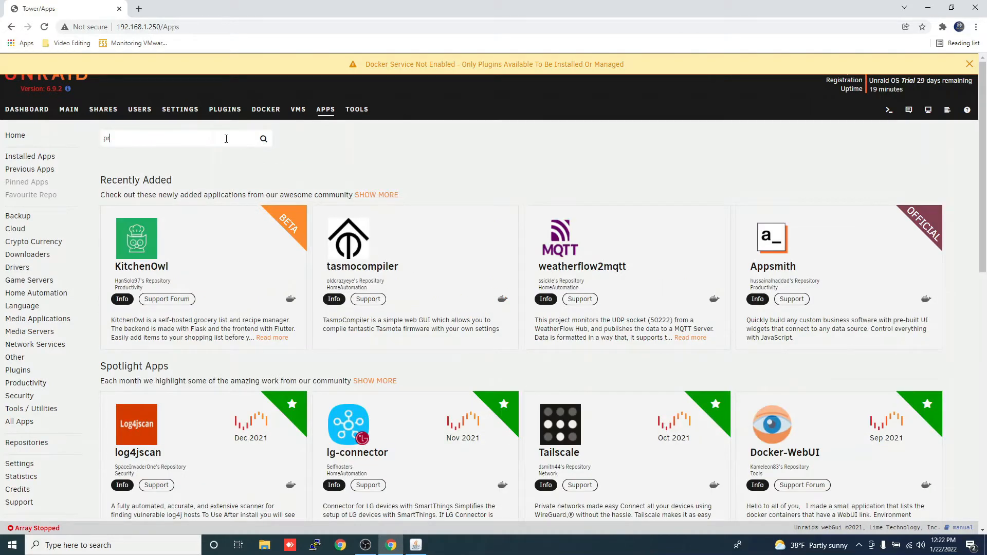
pyautogui.write('prec')
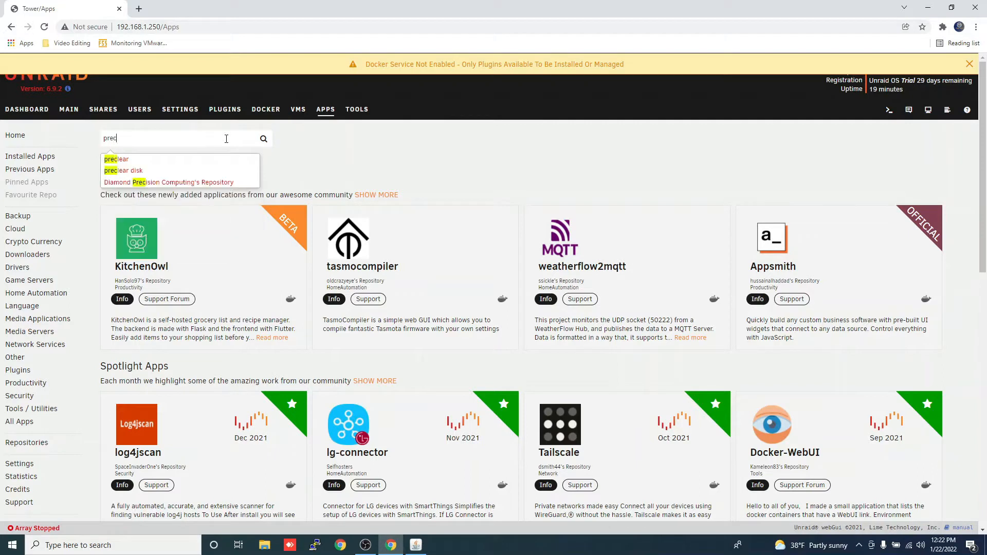
pyautogui.click(196, 163)
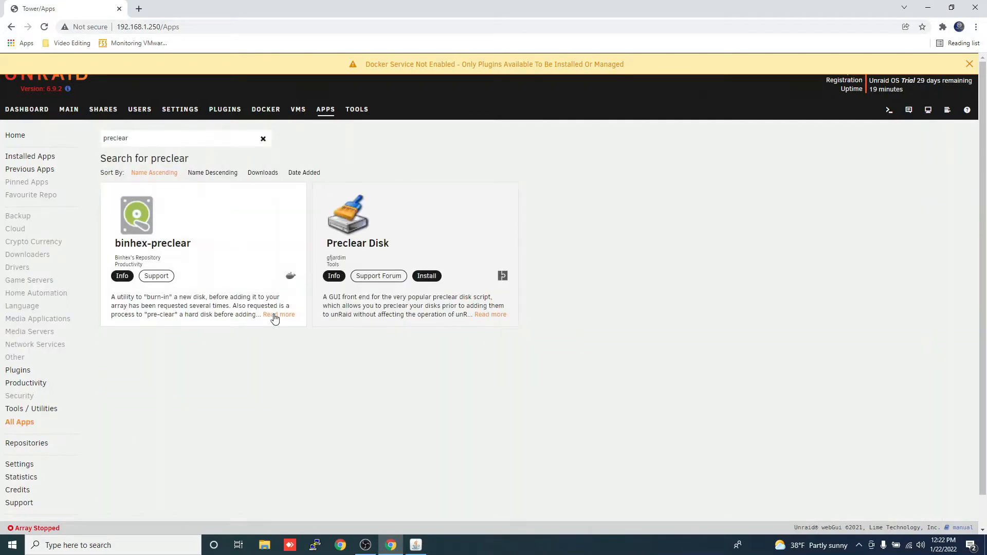
pyautogui.click(428, 276)
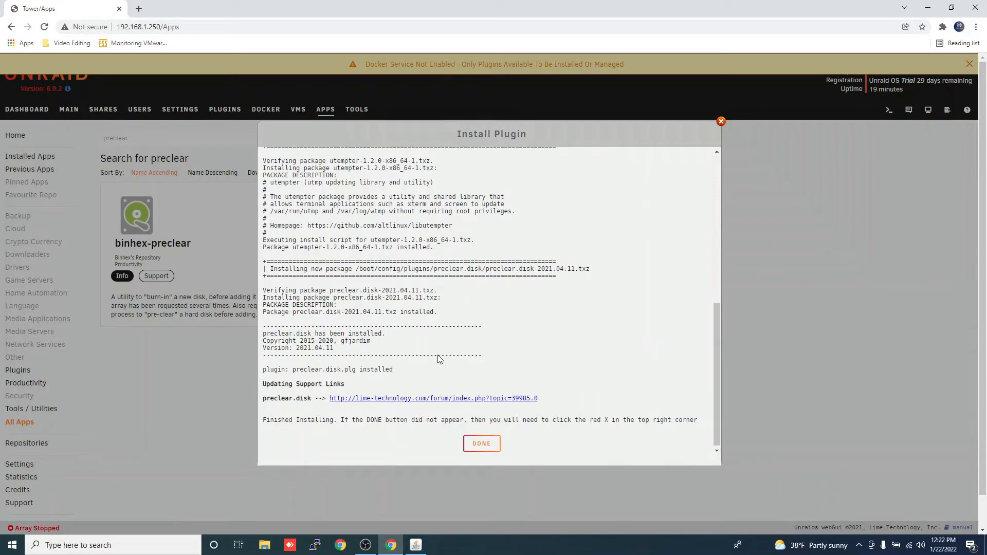
pyautogui.click(481, 444)
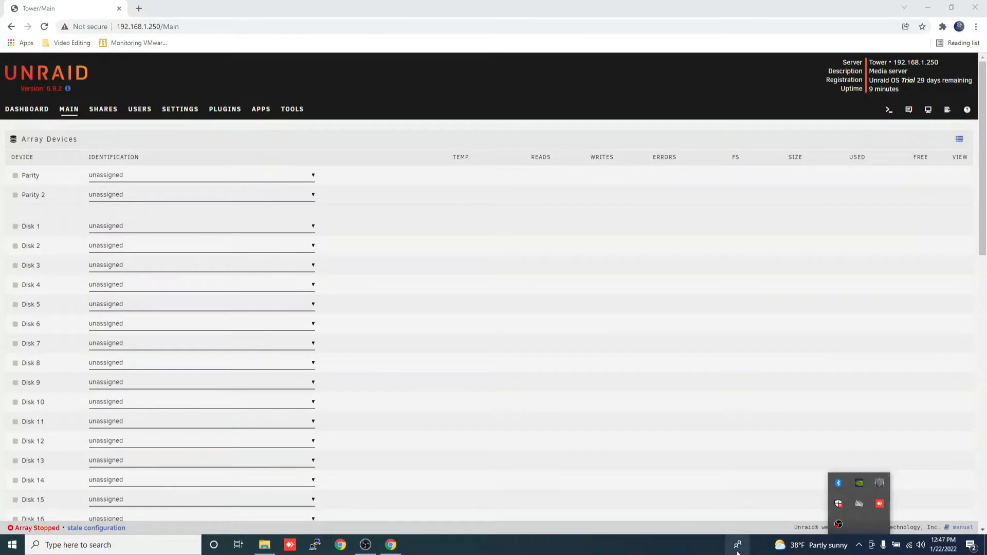
# Open the Preclear Disk utility and start a one-cycle preclear on drive sdd with the Clear operation
pyautogui.click(606, 542)
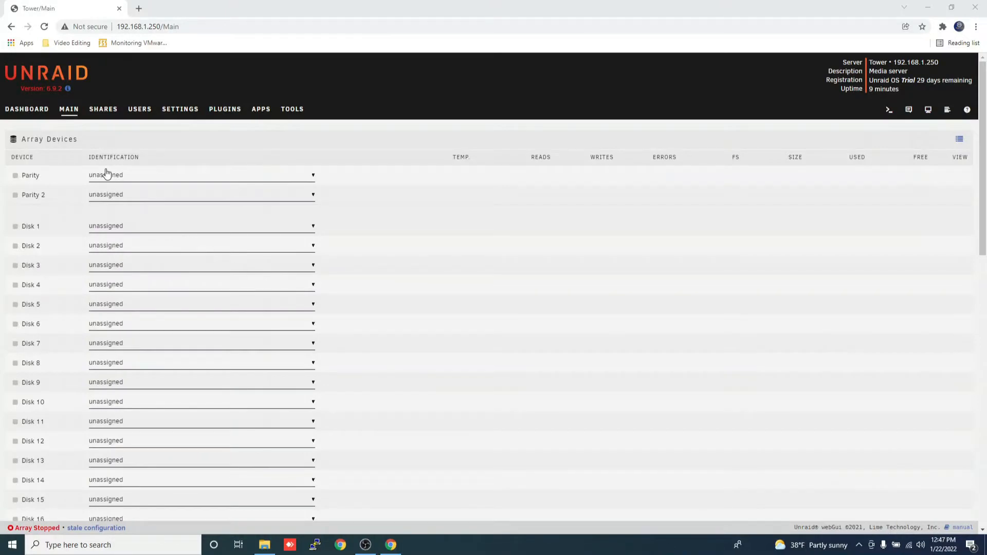
pyautogui.click(293, 110)
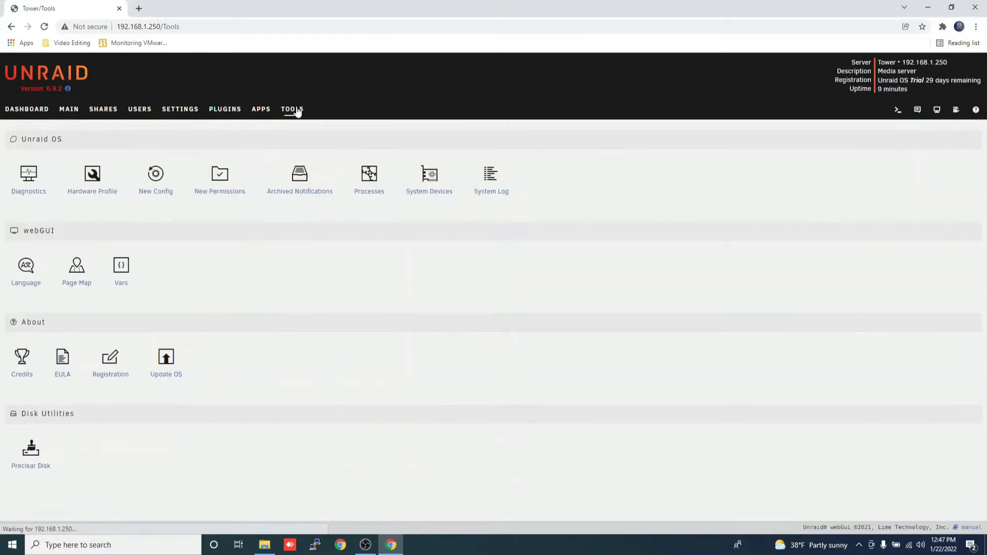
pyautogui.click(29, 466)
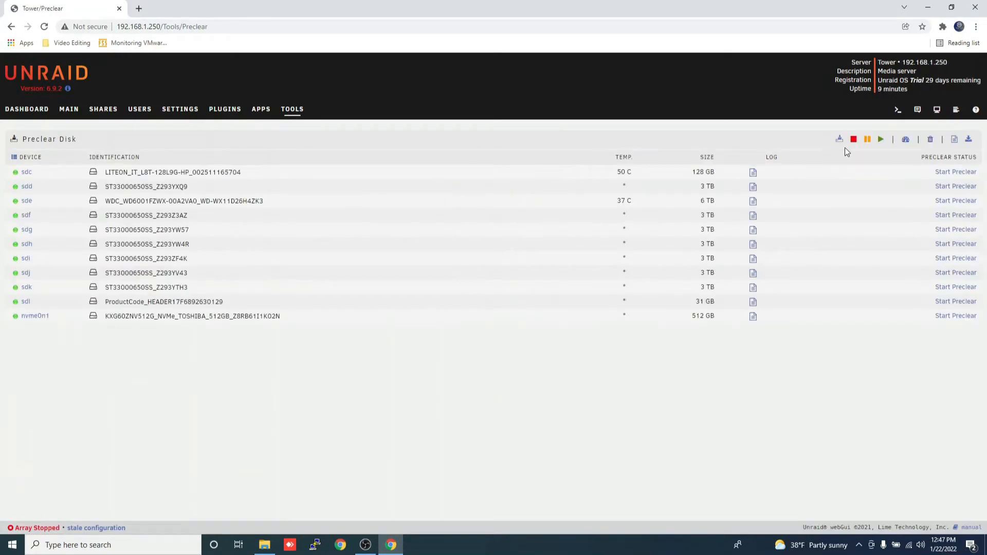
pyautogui.click(958, 189)
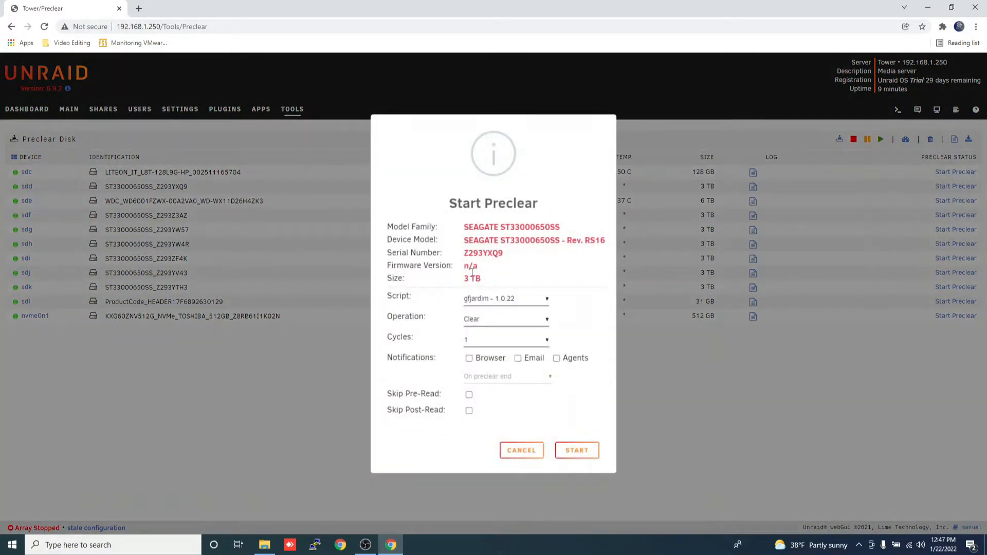
pyautogui.click(503, 322)
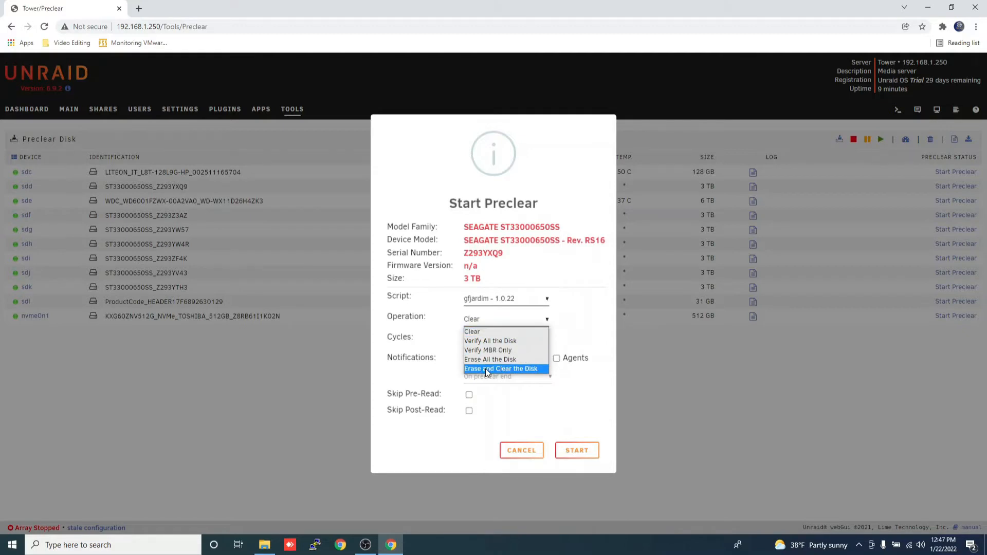
pyautogui.click(565, 334)
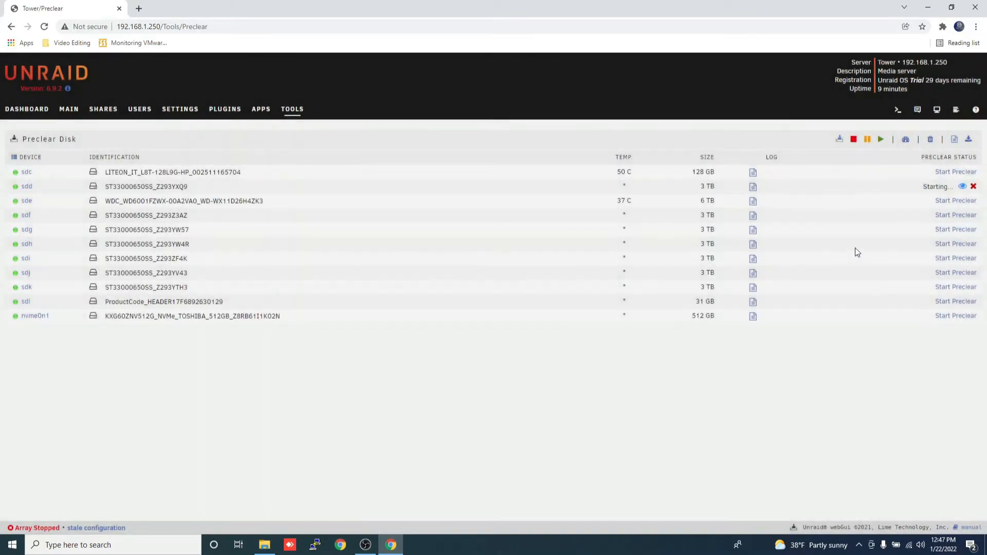
# Start one-cycle preclears with the Clear operation on drives sde, sdf and sdg
pyautogui.click(957, 201)
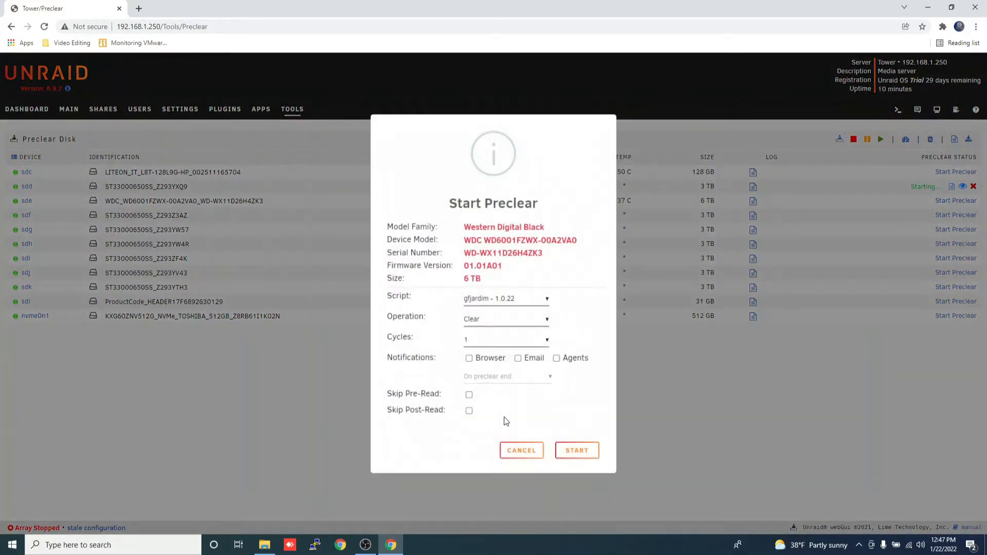
pyautogui.click(577, 452)
pyautogui.click(952, 214)
pyautogui.click(578, 452)
pyautogui.click(959, 230)
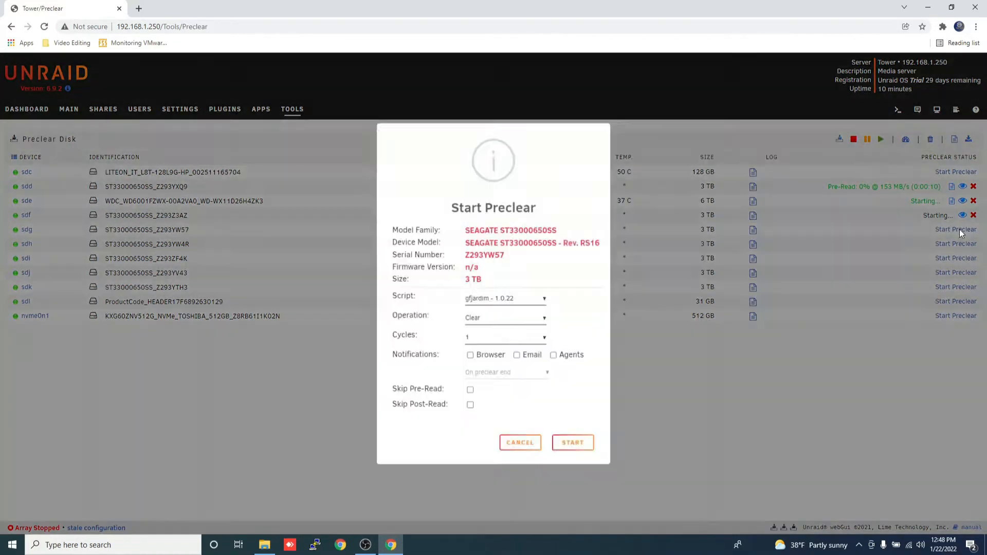
pyautogui.click(574, 450)
# Start one-cycle Clear preclears on the remaining 3 TB drives sdh, sdi, sdj and sdk
pyautogui.click(957, 244)
pyautogui.click(578, 451)
pyautogui.click(956, 258)
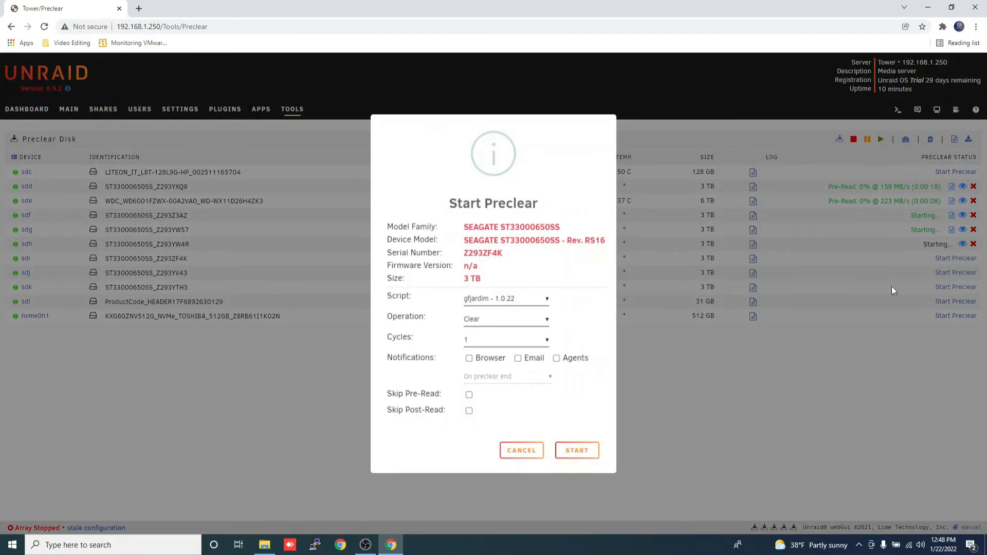
pyautogui.click(577, 451)
pyautogui.click(956, 273)
pyautogui.click(577, 451)
pyautogui.click(956, 287)
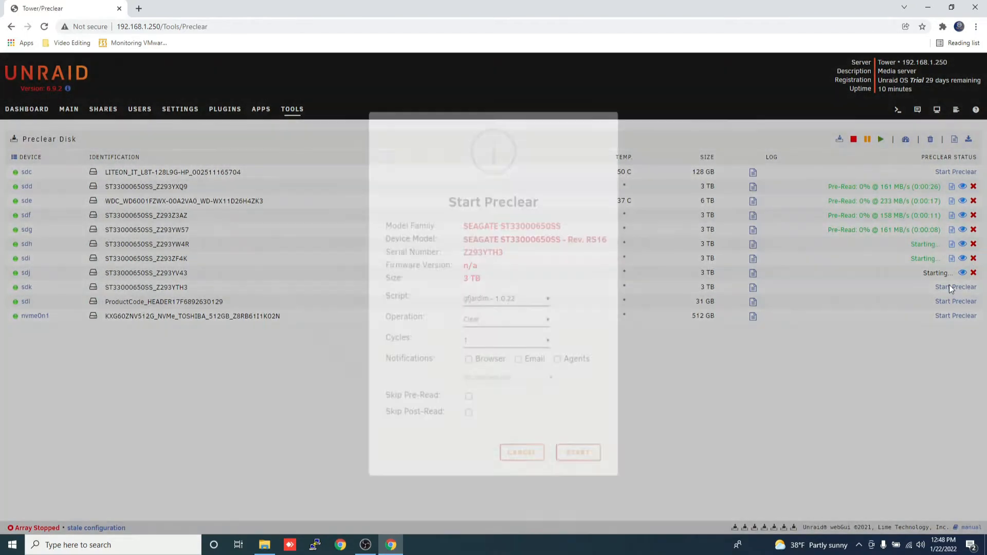
pyautogui.click(578, 451)
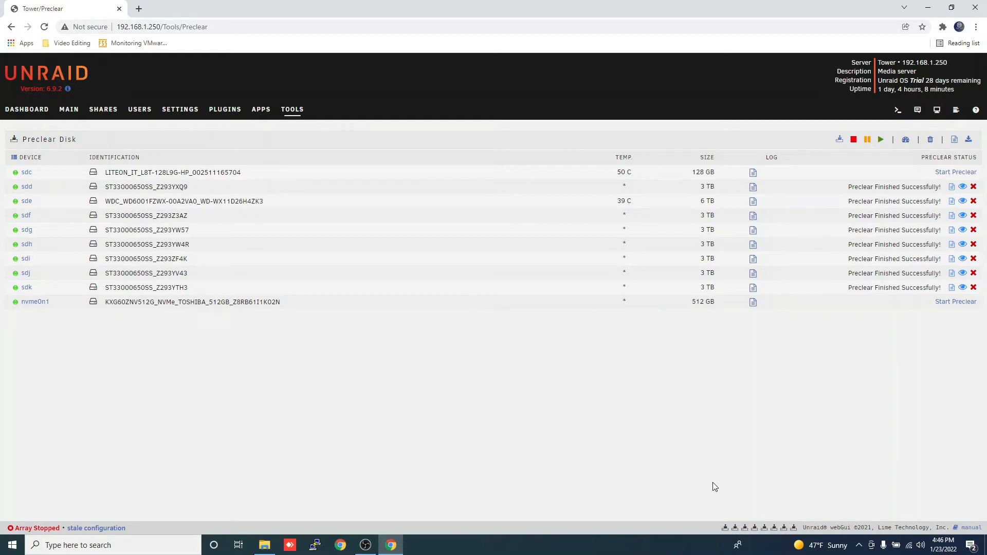
# Open the array device assignments and assign the 6 TB WDC drive (sdk) as the Parity disk
pyautogui.click(69, 110)
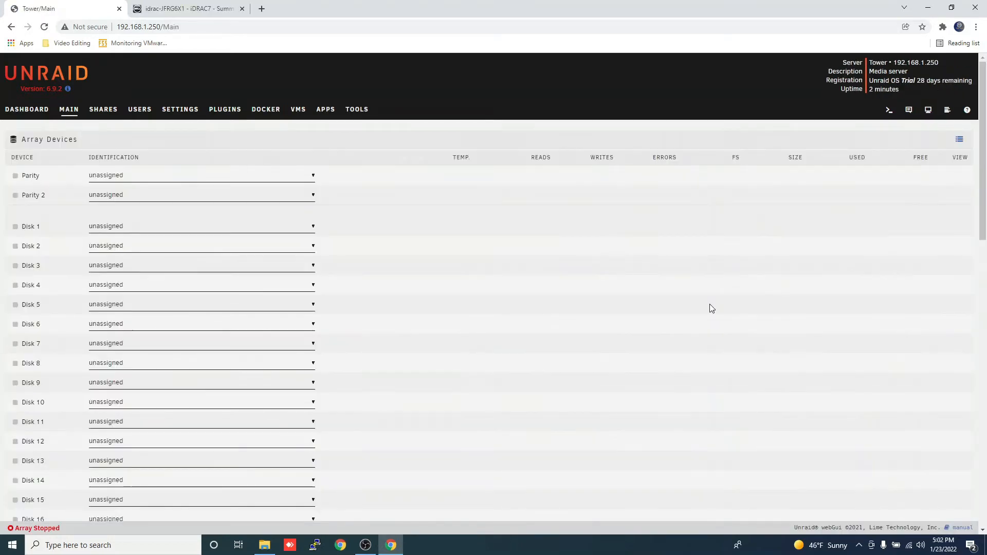
pyautogui.click(211, 177)
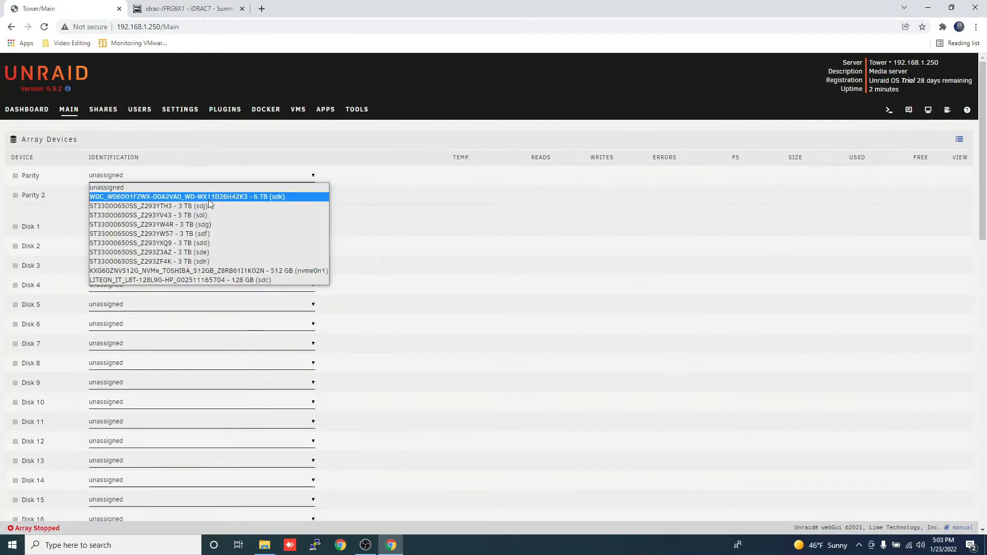
pyautogui.click(209, 198)
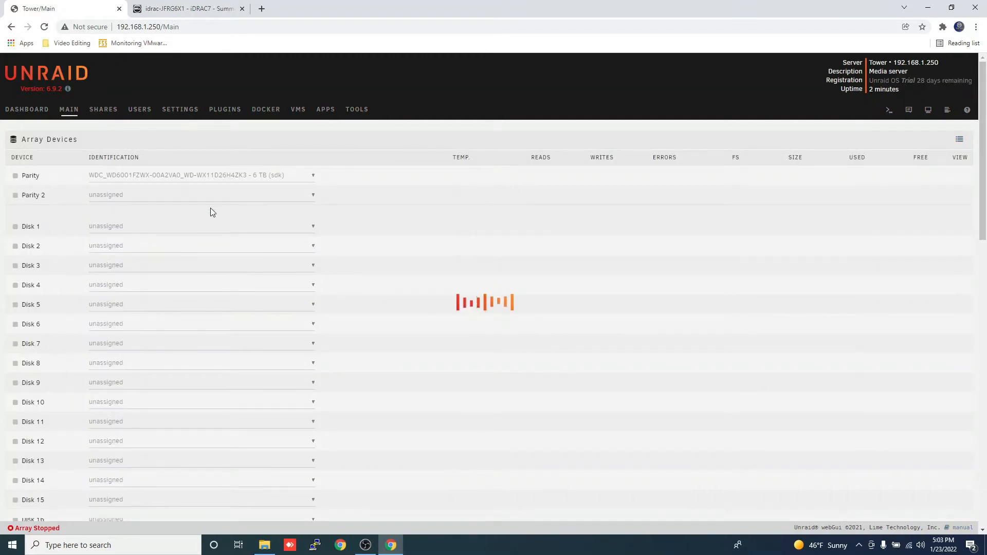
# Assign the 3 TB drives sdj, sdi and sdg to Disk 1, Disk 2 and Disk 3 of the array
pyautogui.click(191, 235)
pyautogui.click(192, 252)
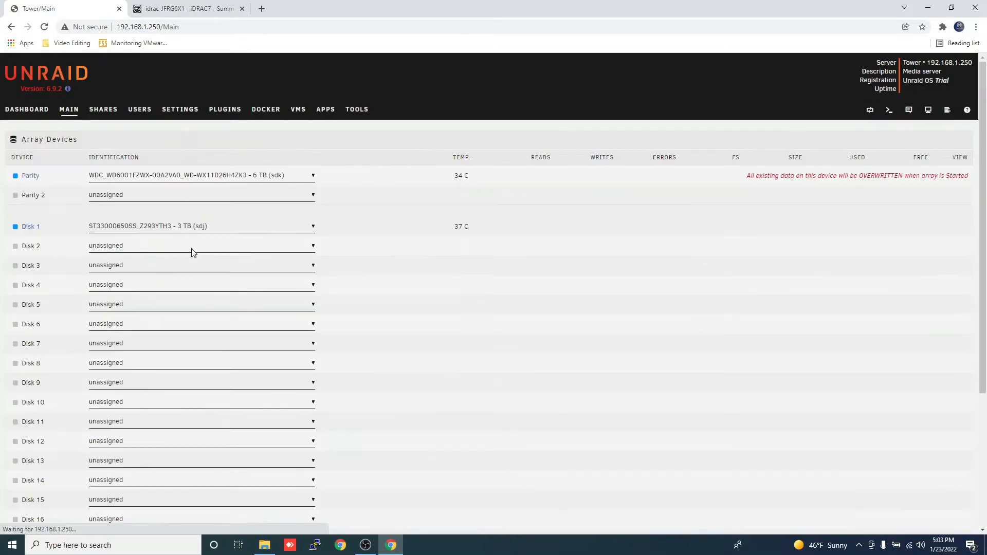
pyautogui.click(192, 251)
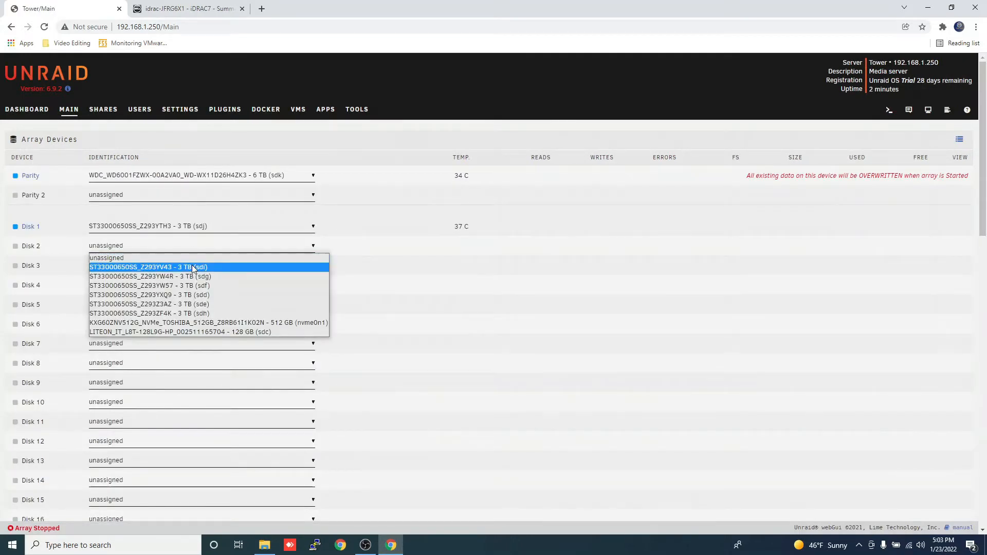
pyautogui.click(193, 268)
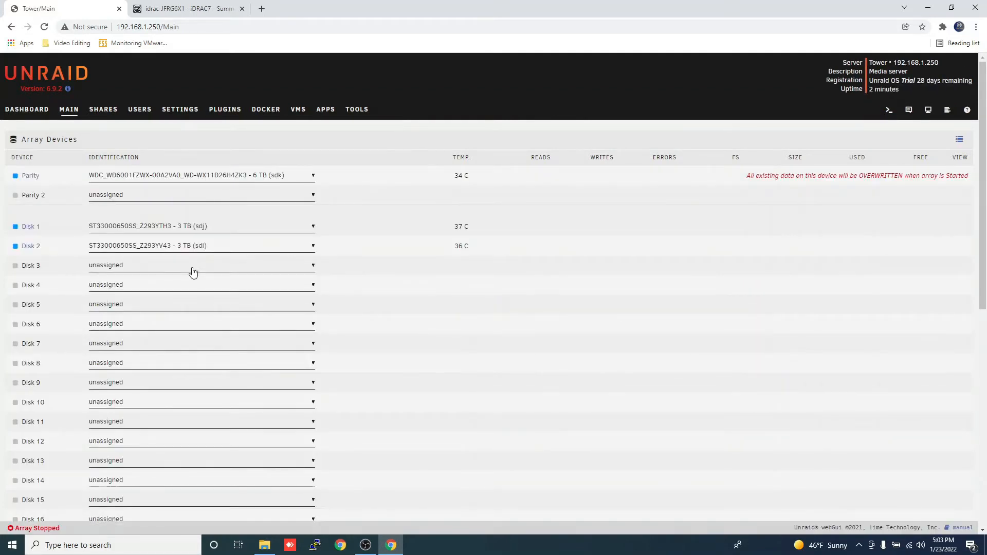
pyautogui.click(193, 271)
pyautogui.click(190, 287)
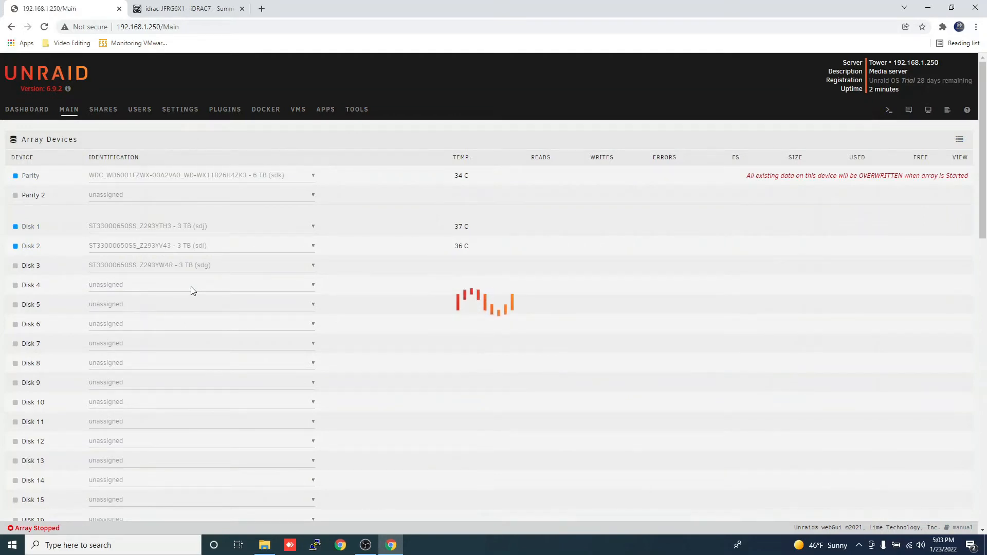
# Assign the 3 TB drives sdf, sdd, sde and sdh to array slots Disk 4 through Disk 7
pyautogui.click(192, 290)
pyautogui.click(190, 307)
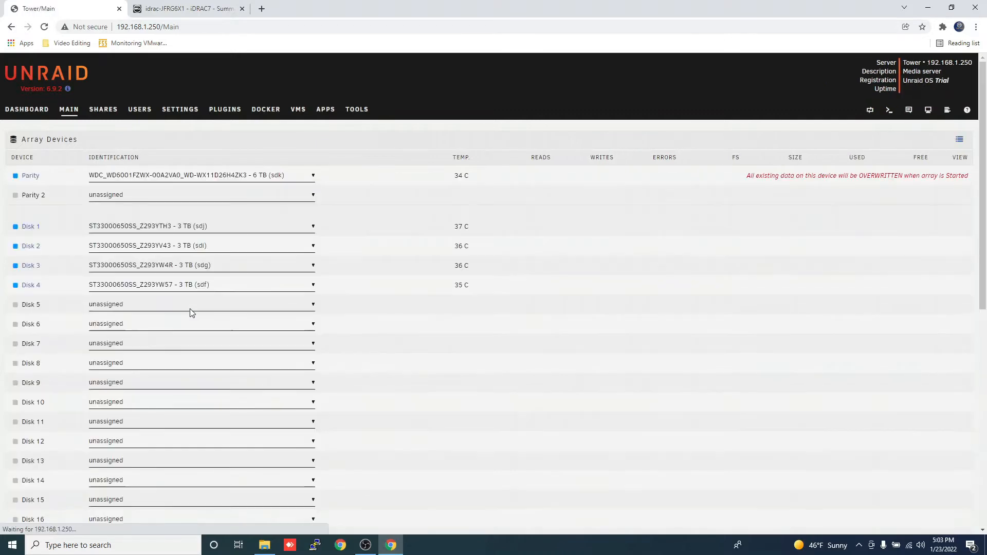
pyautogui.click(190, 309)
pyautogui.click(188, 326)
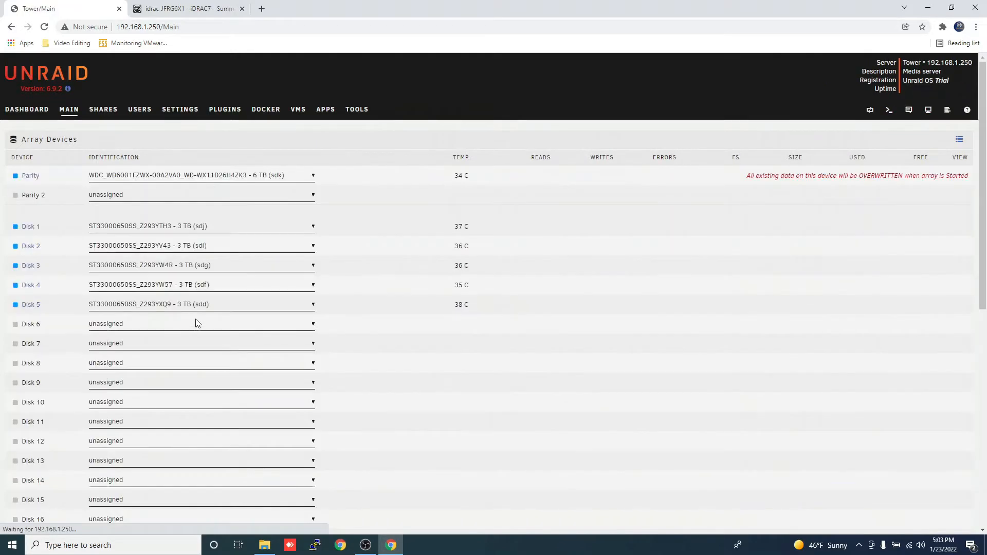
pyautogui.click(171, 326)
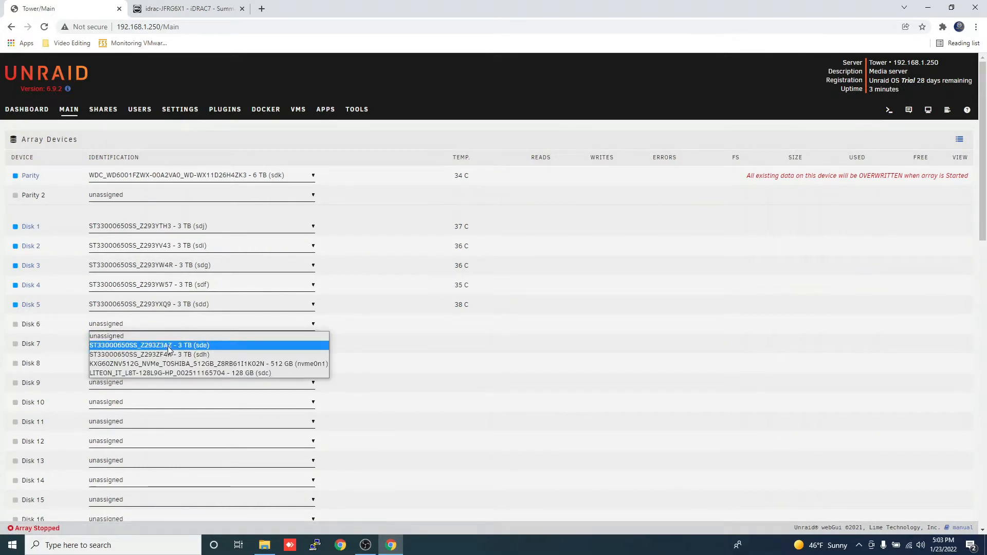
pyautogui.click(168, 346)
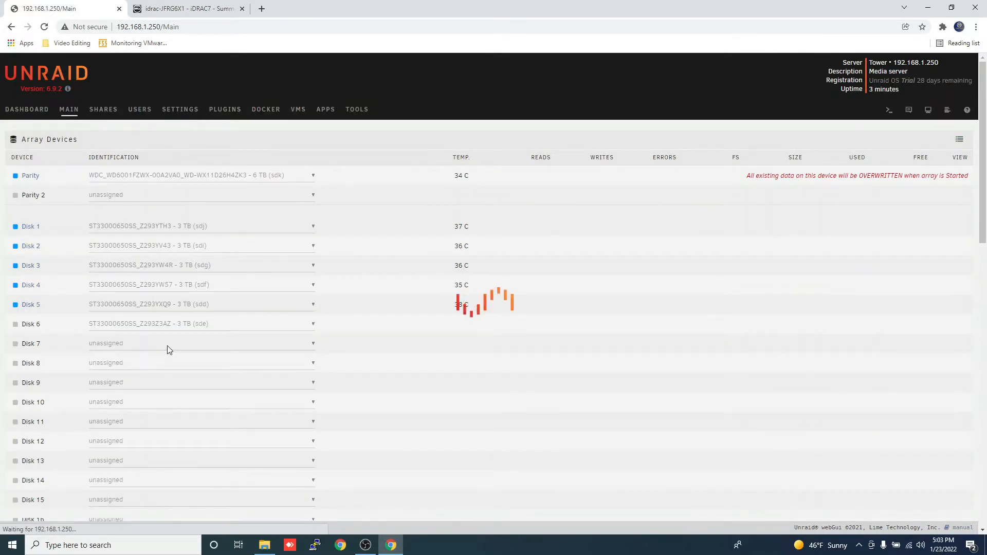
pyautogui.click(169, 347)
pyautogui.click(166, 365)
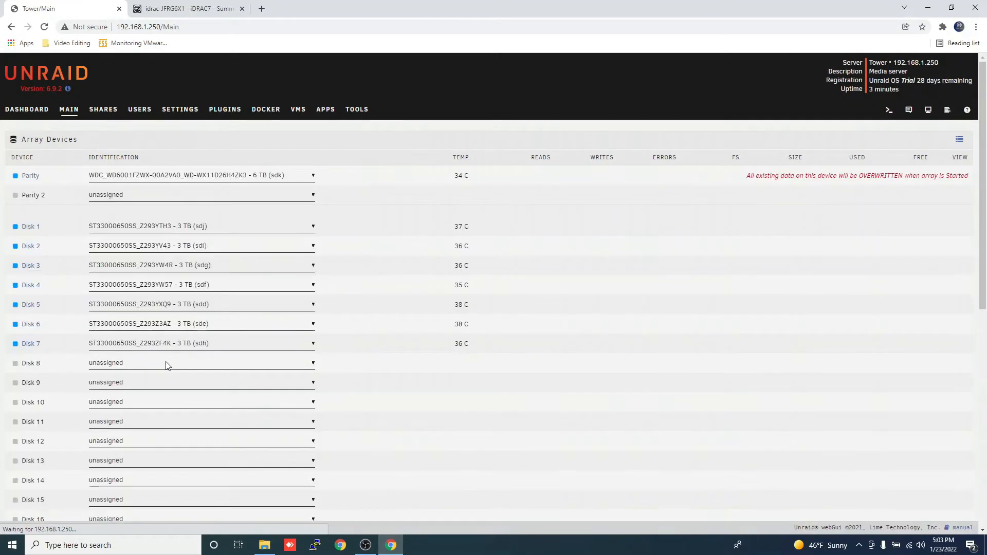
# Mark parity as already valid and start the array, accepting the start confirmation
pyautogui.scroll(-5, 167, 366)
pyautogui.scroll(-5, 167, 367)
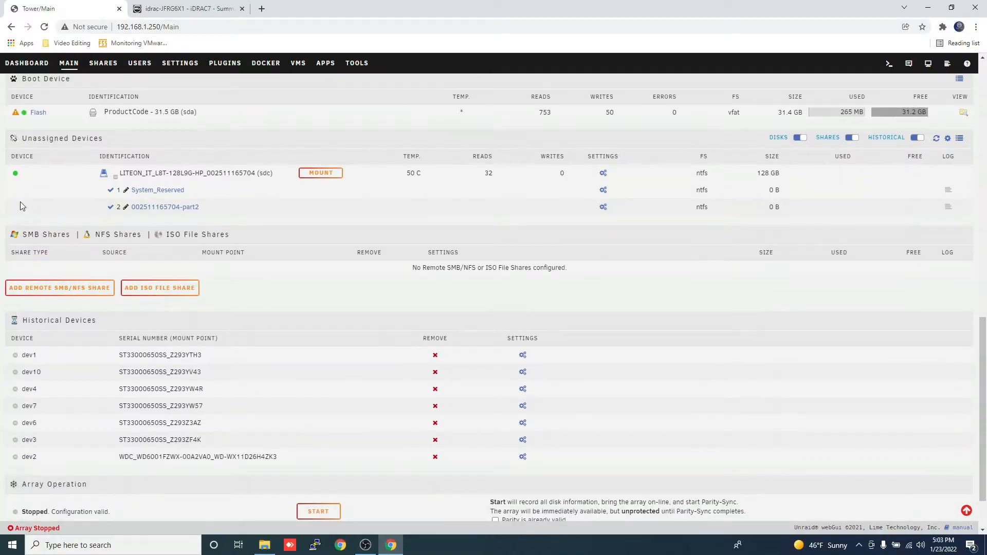
pyautogui.scroll(-2, 21, 203)
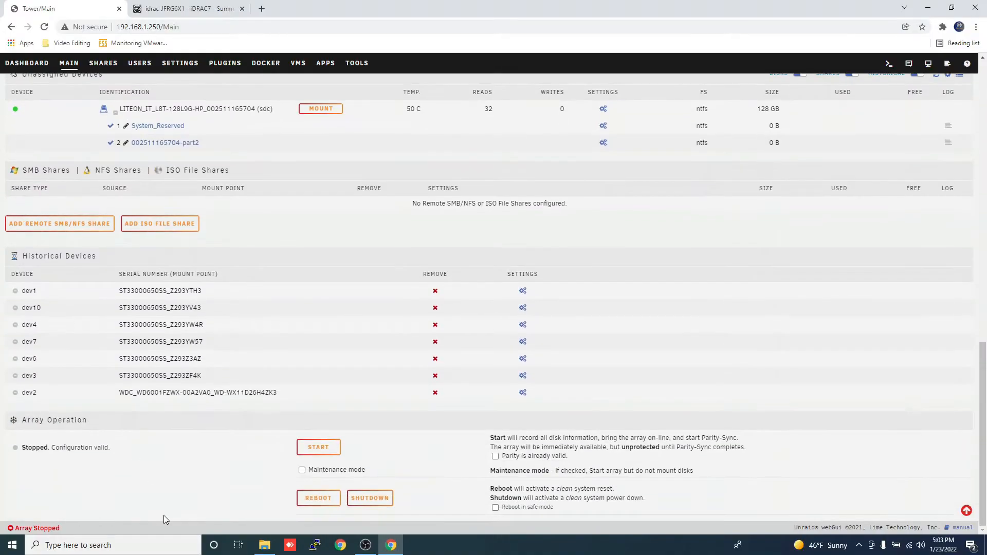
pyautogui.click(317, 448)
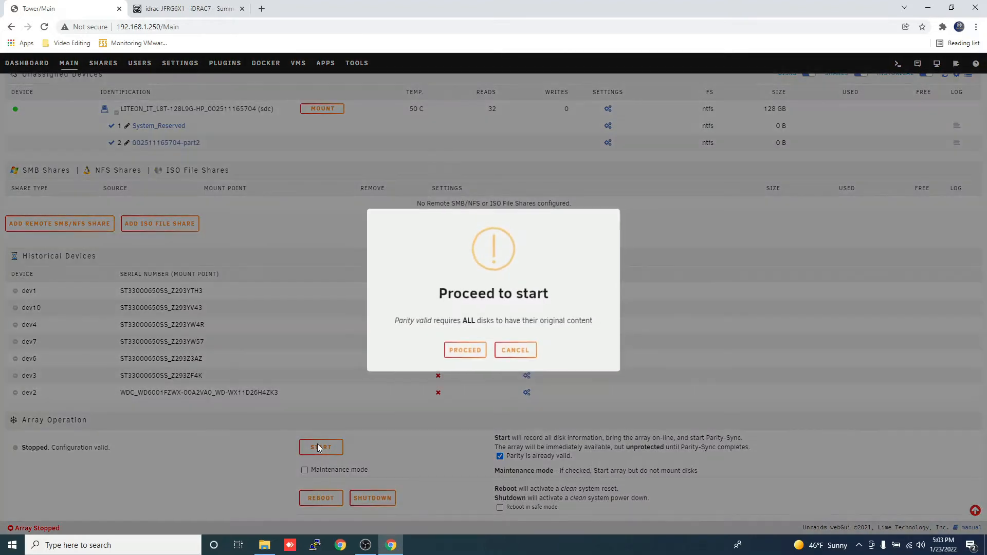
pyautogui.click(467, 355)
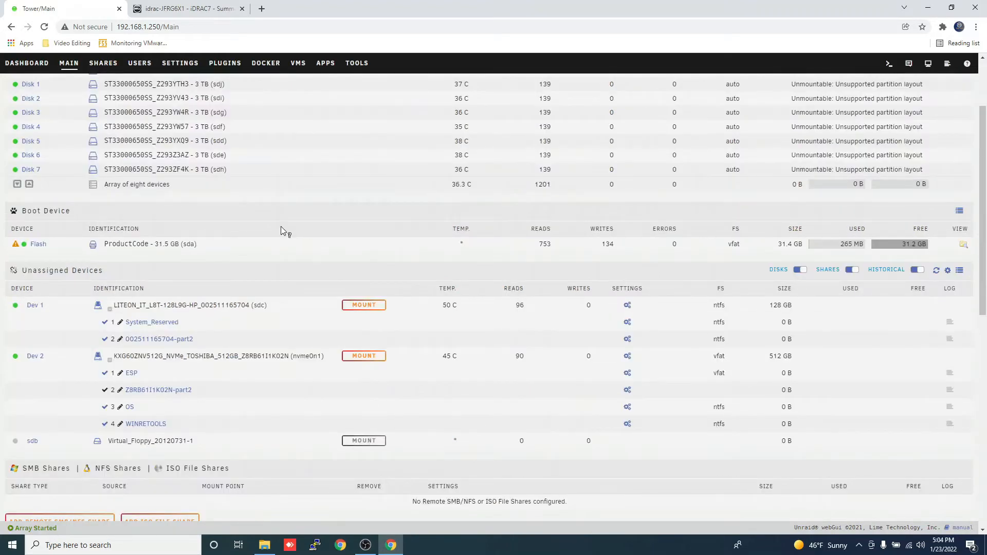
# Reload the array page and format all unmountable disks, confirming the format warning
pyautogui.scroll(2, 281, 231)
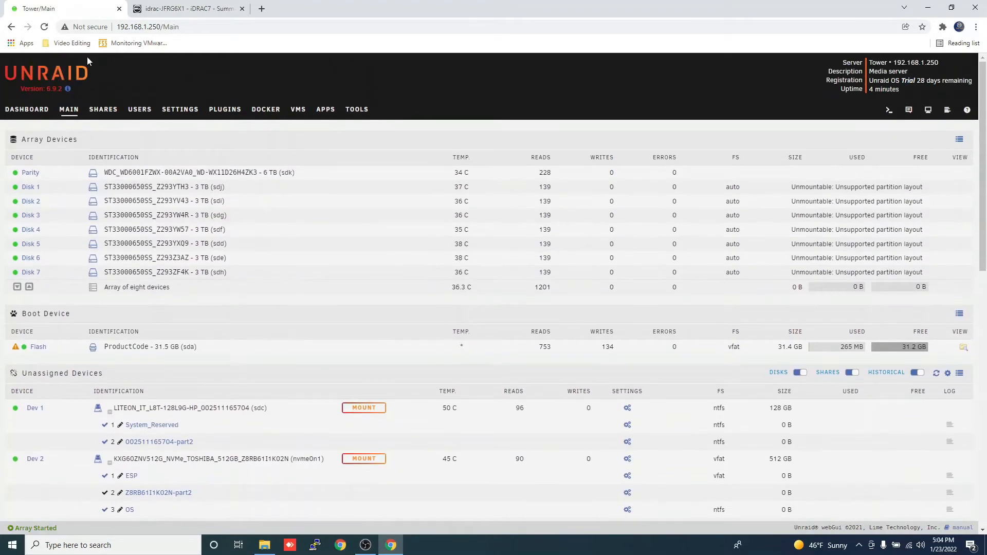
pyautogui.click(44, 27)
pyautogui.scroll(-7, 43, 176)
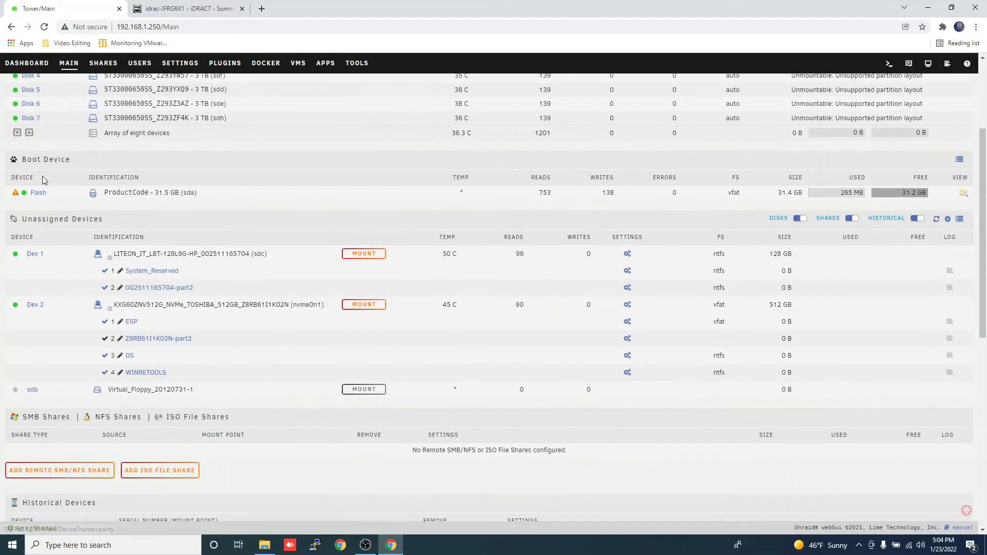
pyautogui.scroll(-4, 44, 180)
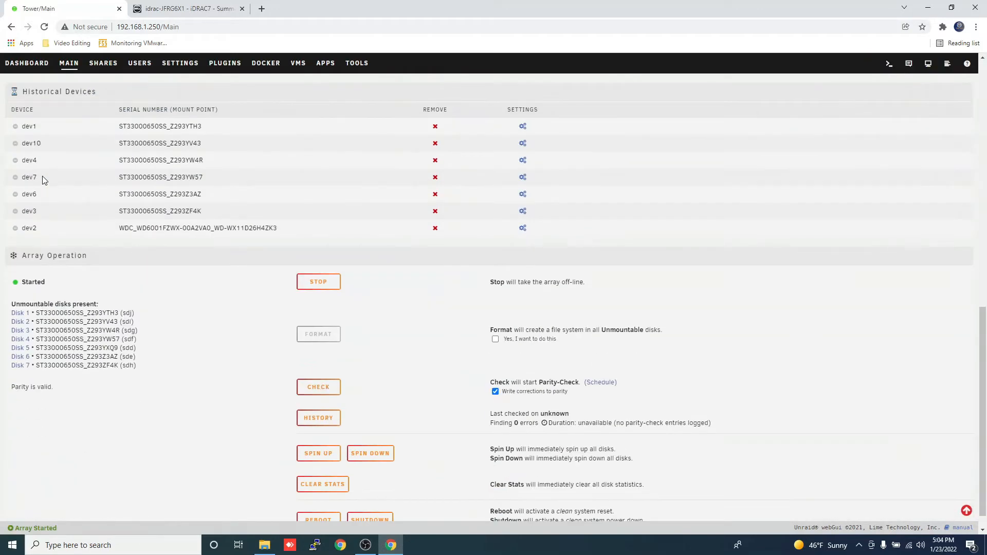
pyautogui.click(495, 340)
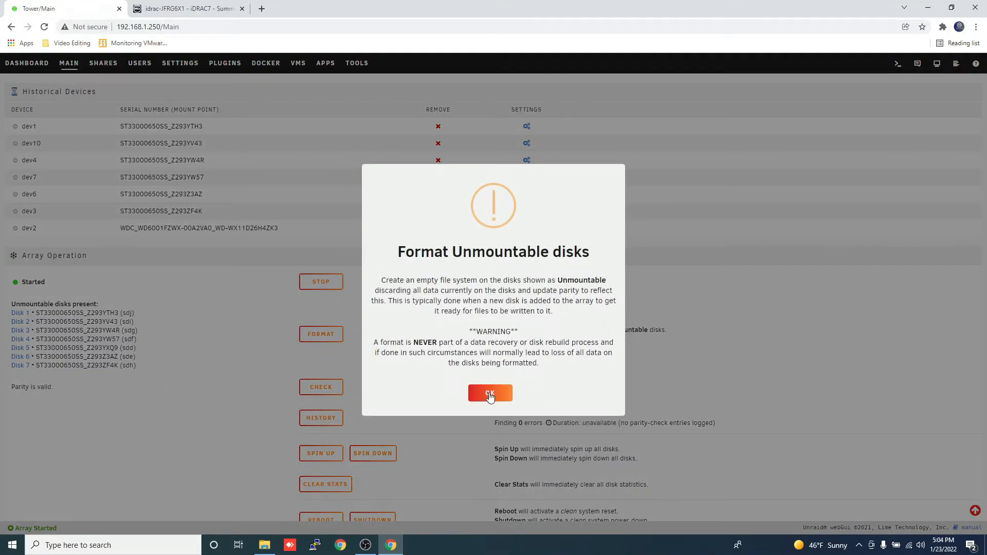
pyautogui.click(490, 394)
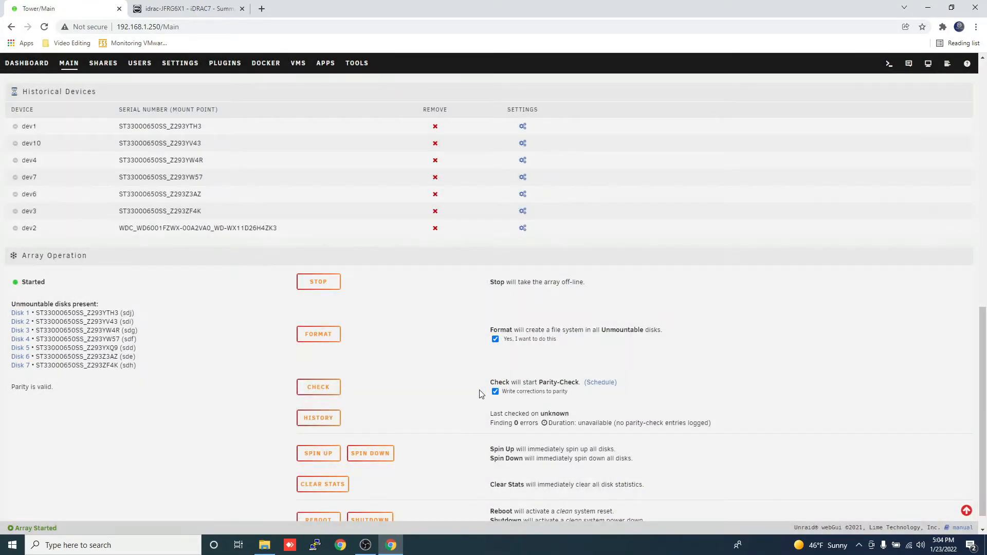
pyautogui.click(315, 334)
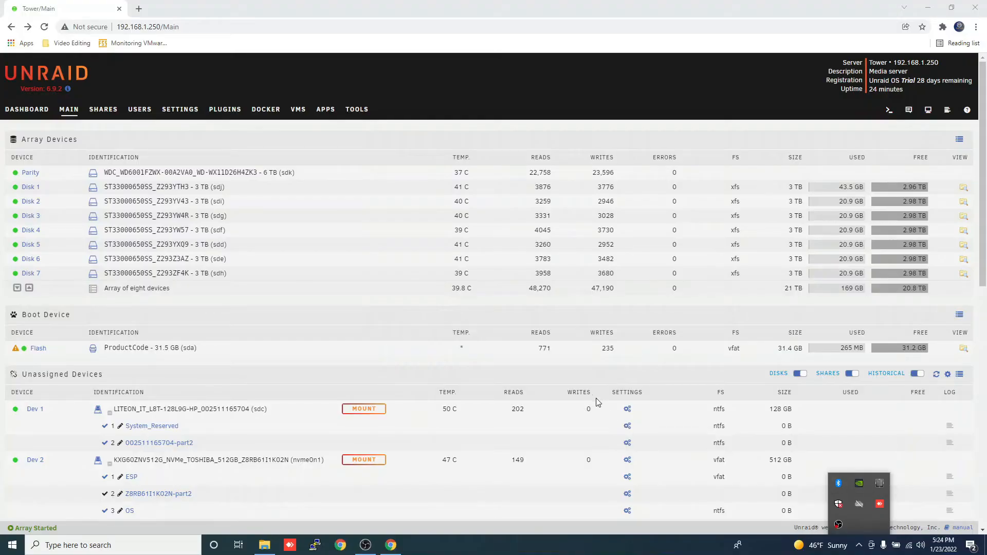
# Stop the array and confirm taking it offline
pyautogui.click(383, 201)
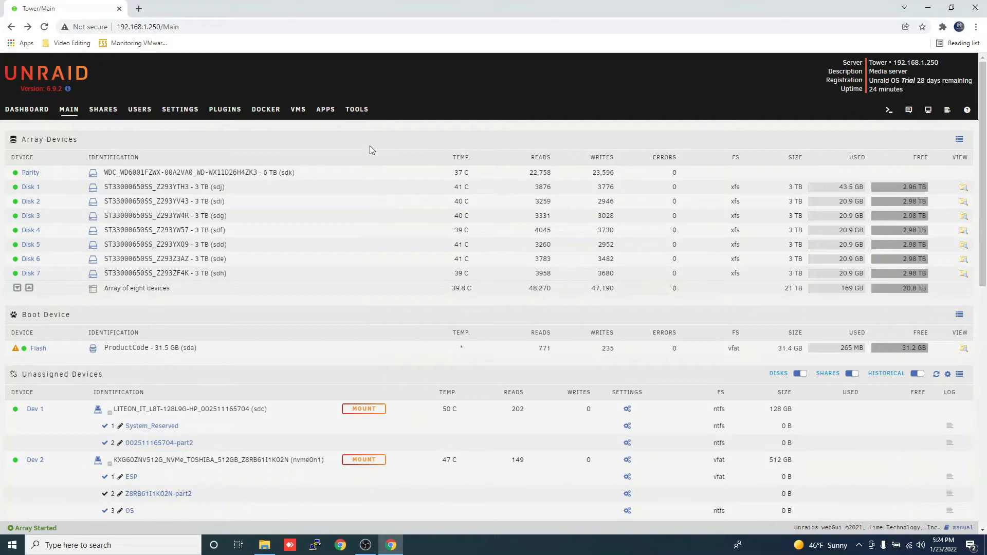
pyautogui.scroll(-15, 372, 149)
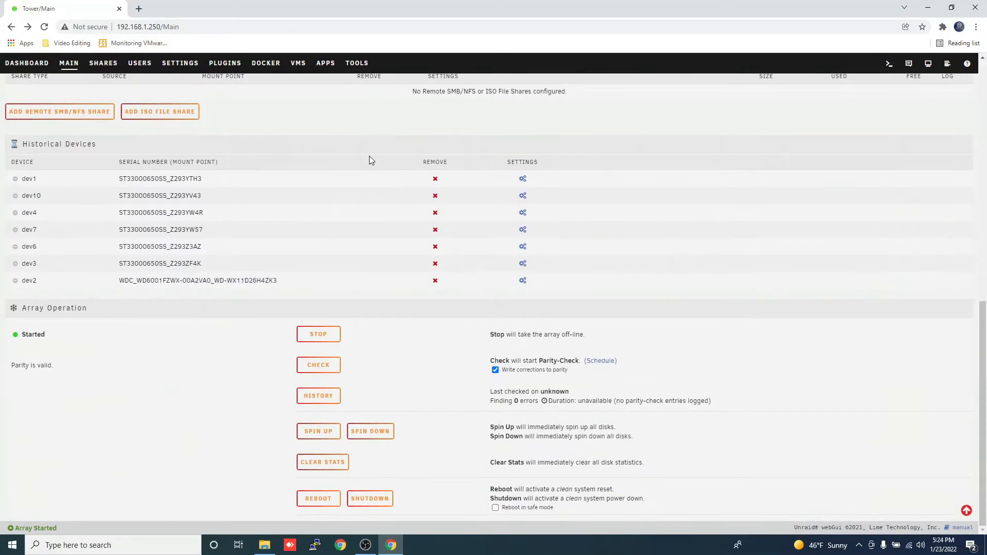
pyautogui.click(320, 336)
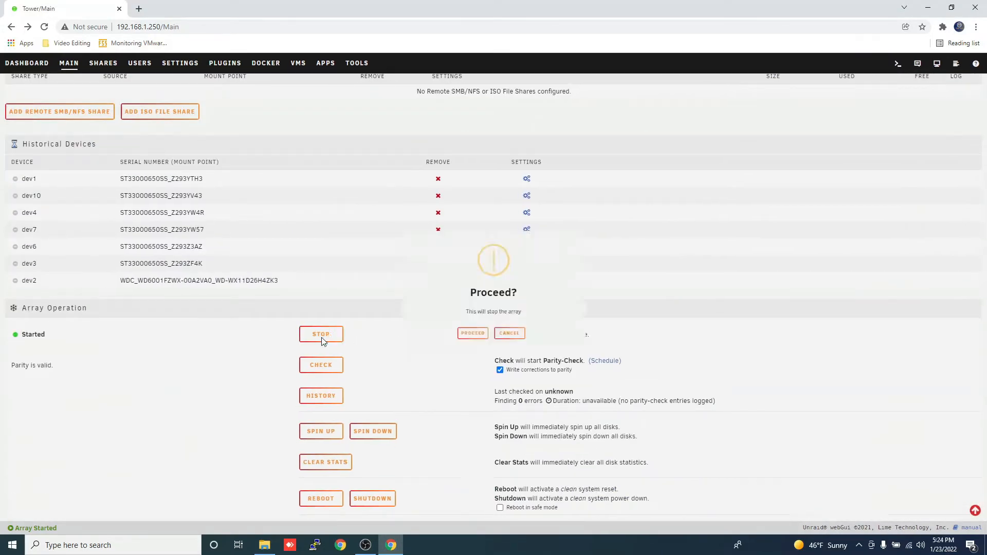
pyautogui.click(452, 354)
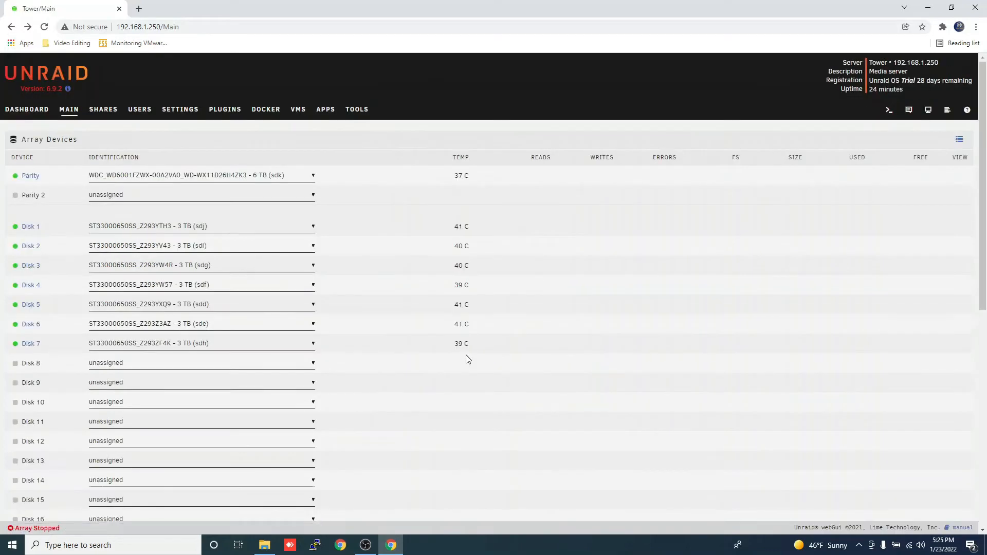
# Add a pool named cache with 1 slot
pyautogui.scroll(-8, 397, 342)
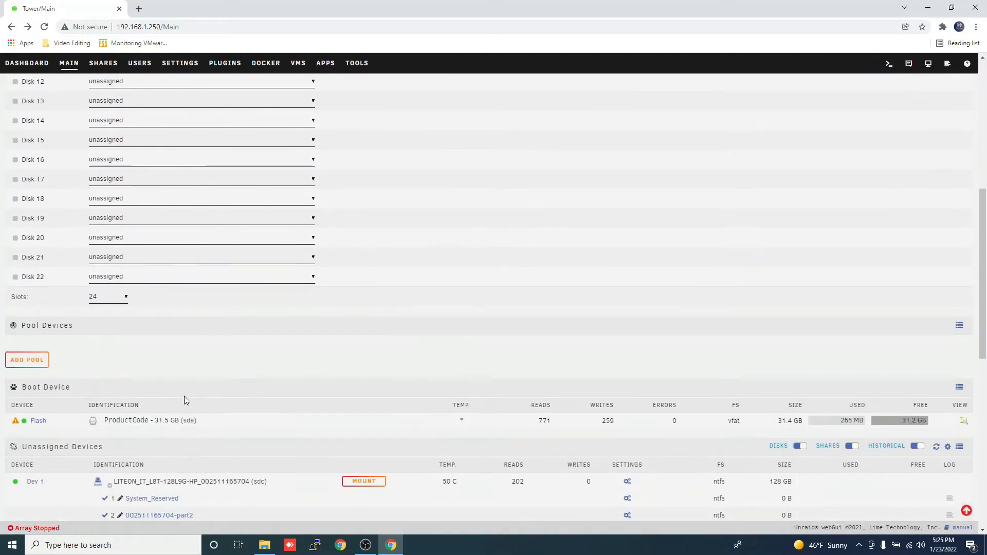
pyautogui.click(23, 361)
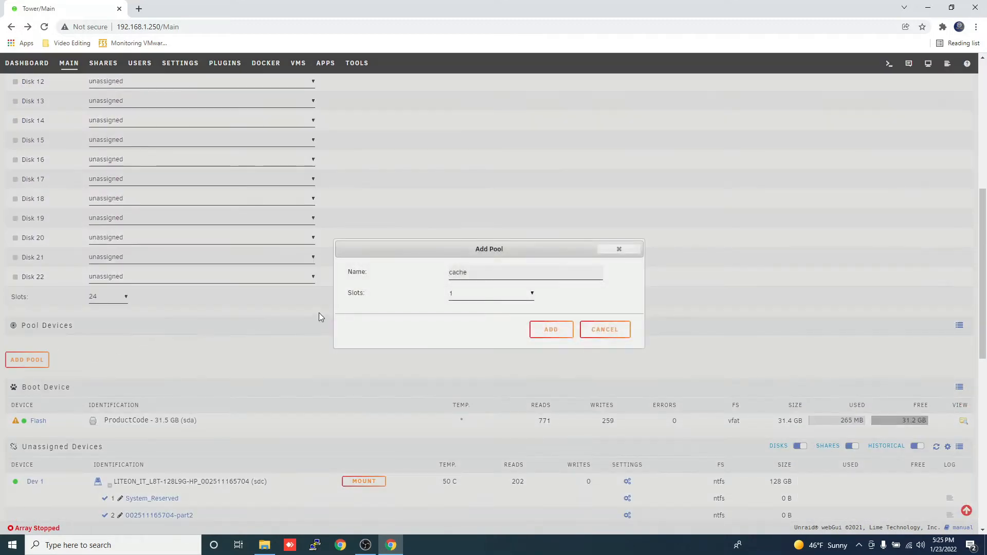
pyautogui.click(549, 333)
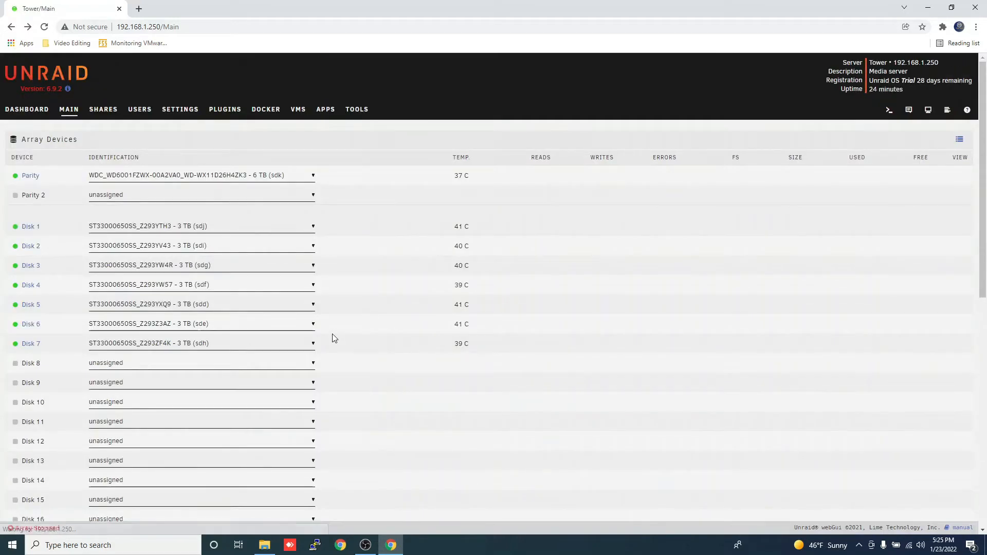
pyautogui.scroll(-10, 332, 334)
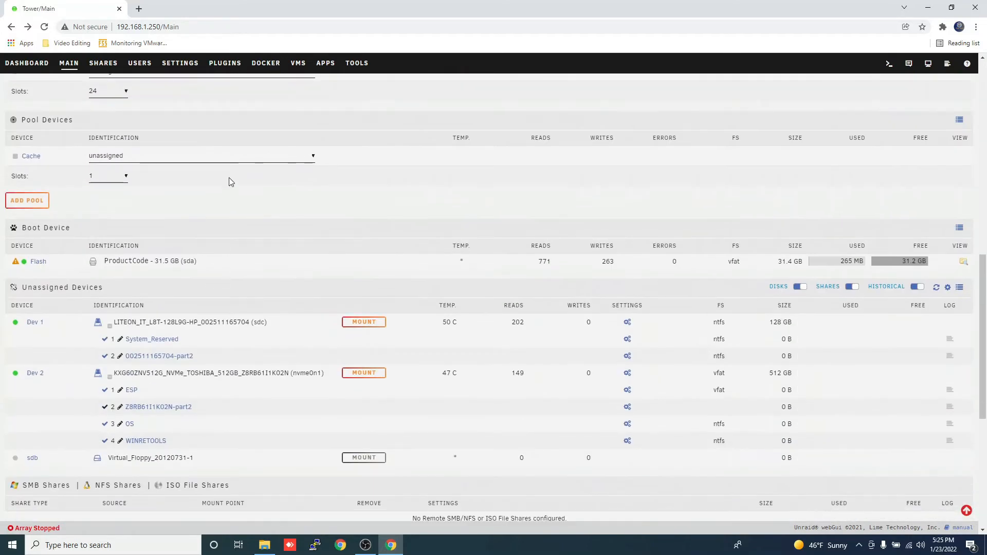
# Assign the 512 GB Toshiba NVMe drive (nvme0n1) to the cache pool
pyautogui.click(314, 157)
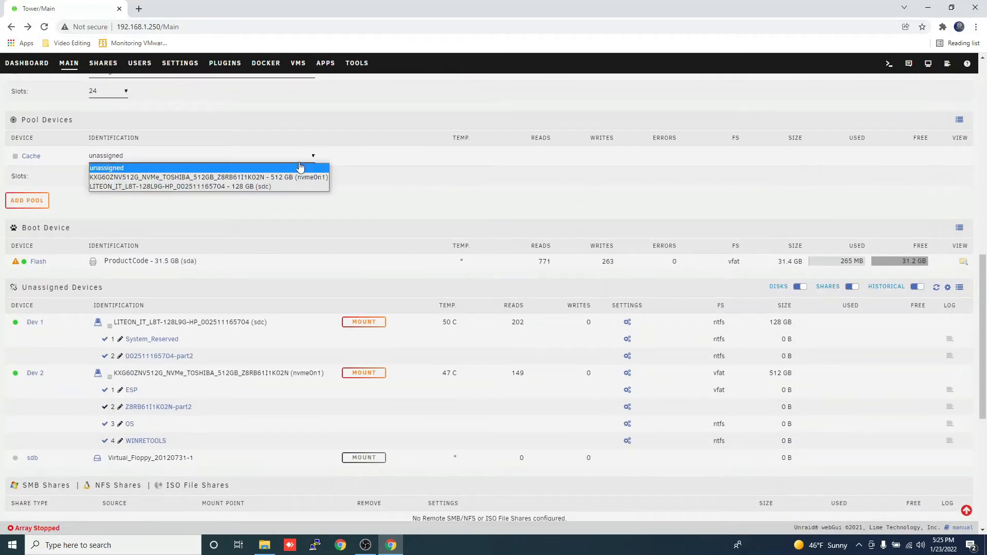
pyautogui.click(224, 178)
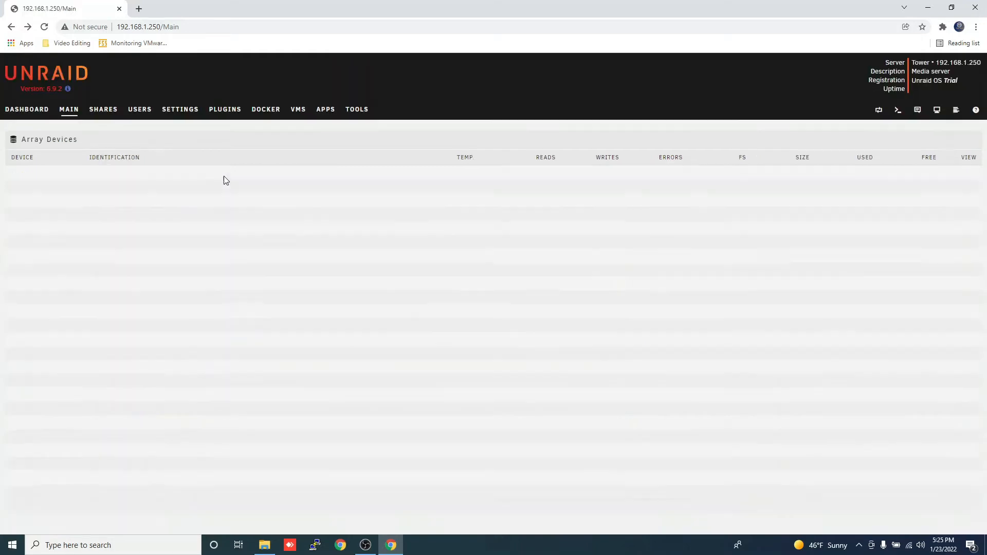
# Add a second pool named iso with 1 slot
pyautogui.scroll(-1, 315, 242)
pyautogui.scroll(-10, 315, 244)
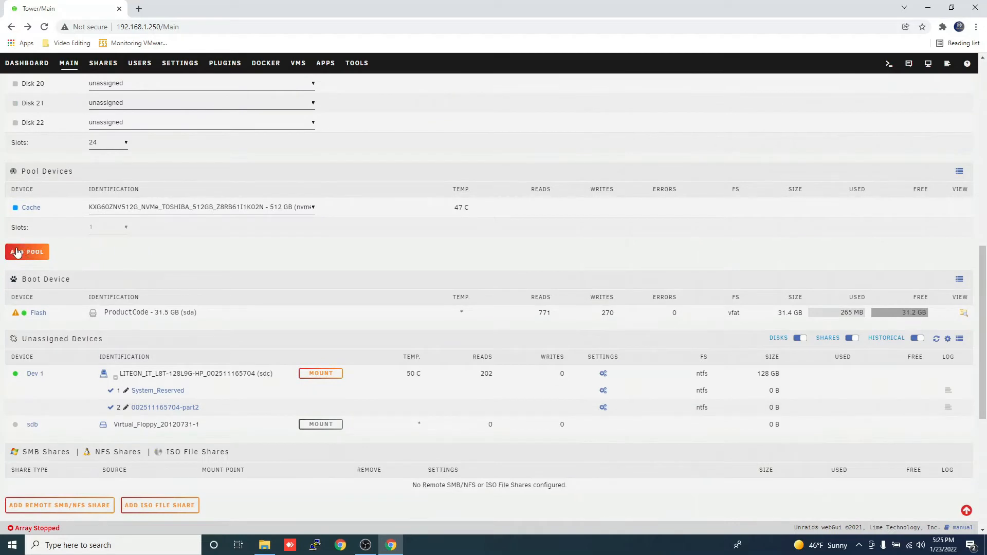
pyautogui.click(28, 252)
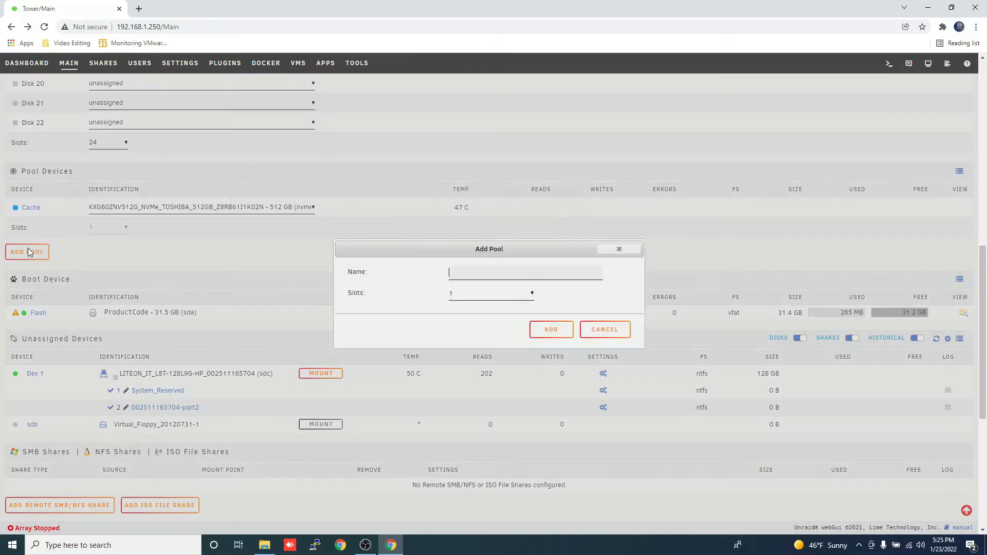
pyautogui.click(496, 273)
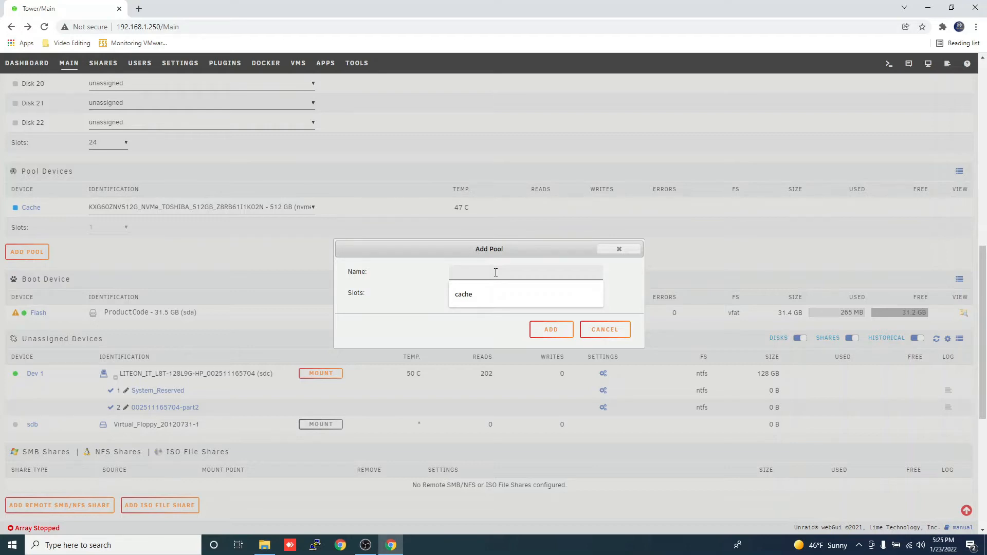
pyautogui.write('iso')
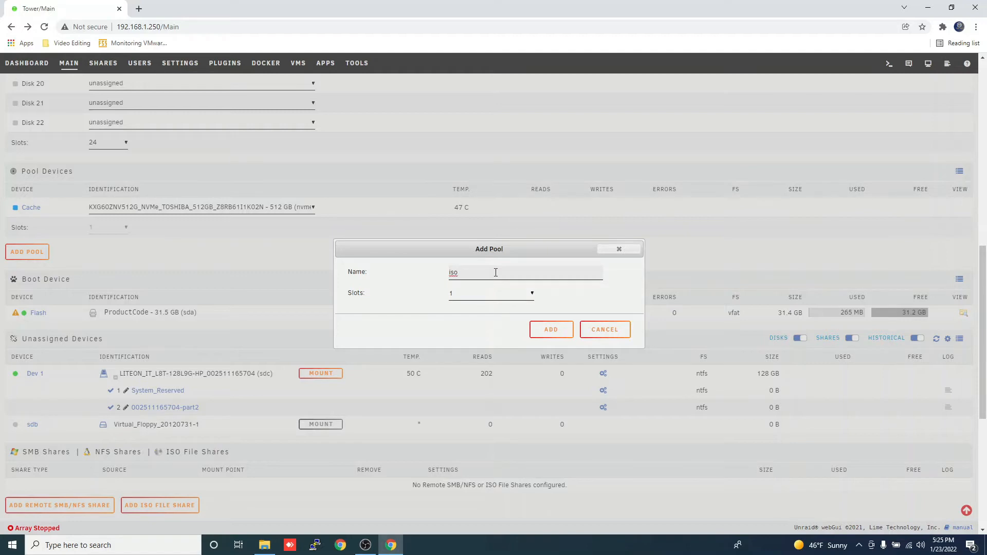
pyautogui.click(554, 332)
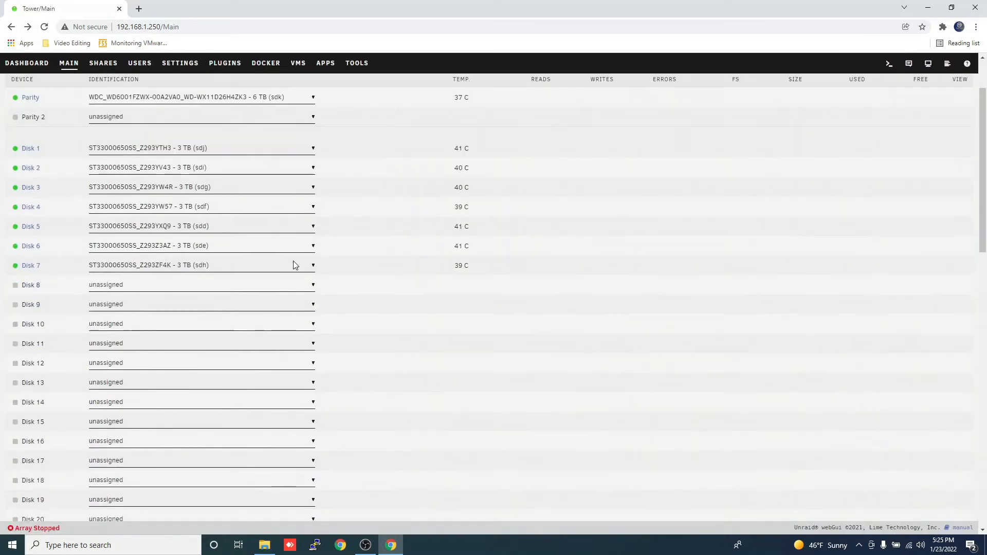
# Assign the 128 GB LITEON drive (sdc) to the iso pool
pyautogui.scroll(-9, 293, 264)
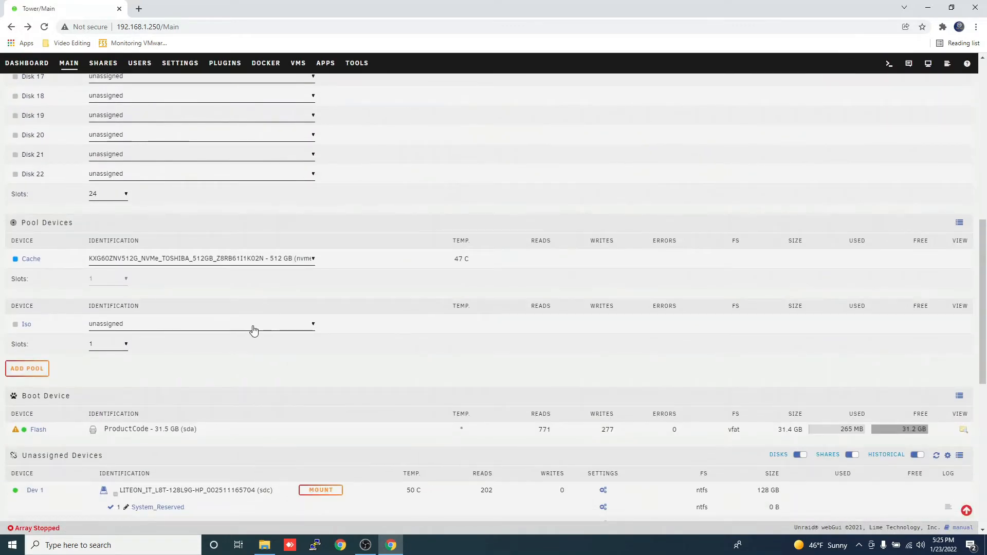
pyautogui.click(254, 328)
pyautogui.click(229, 346)
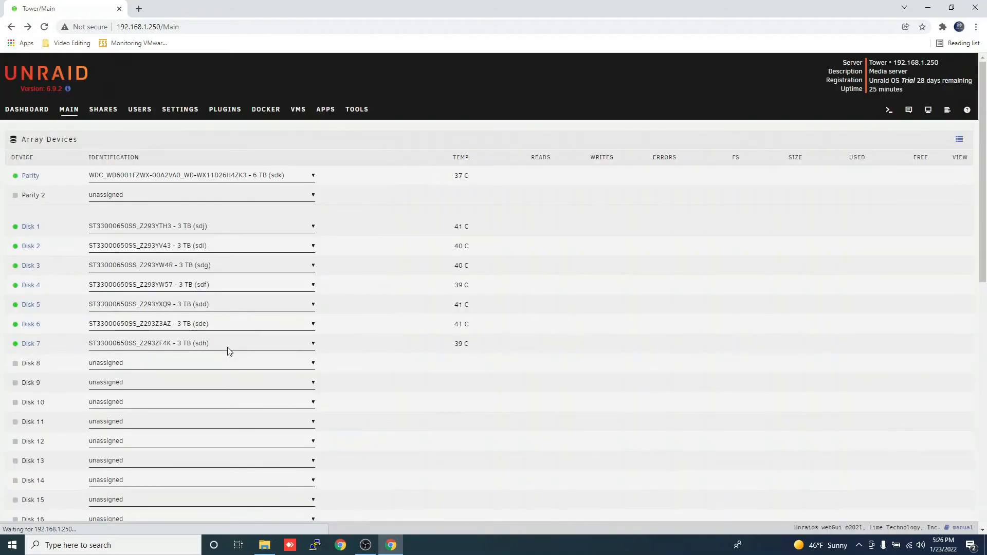
# Start the array in normal mode and dismiss the cache disk temperature notification
pyautogui.scroll(-13, 227, 347)
pyautogui.scroll(-3, 227, 347)
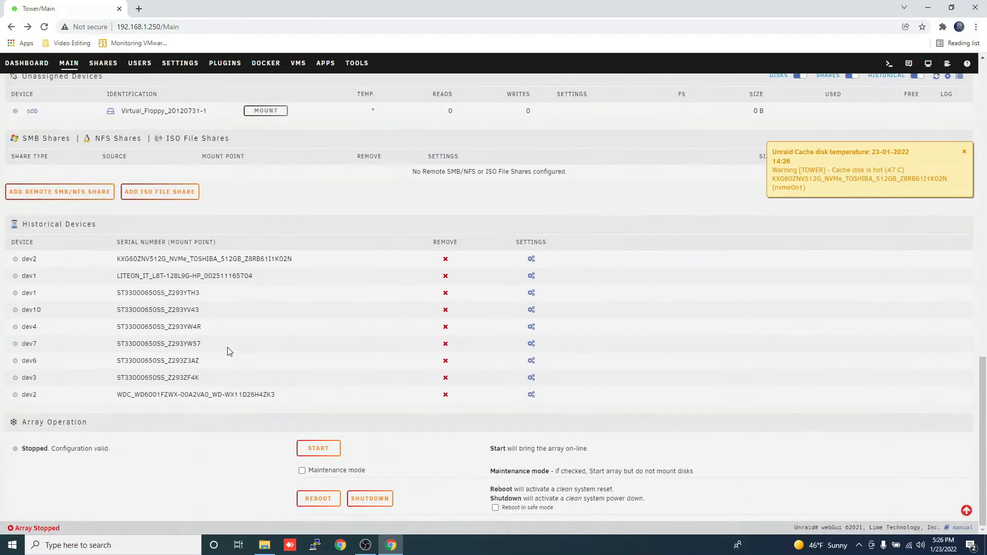
pyautogui.click(318, 449)
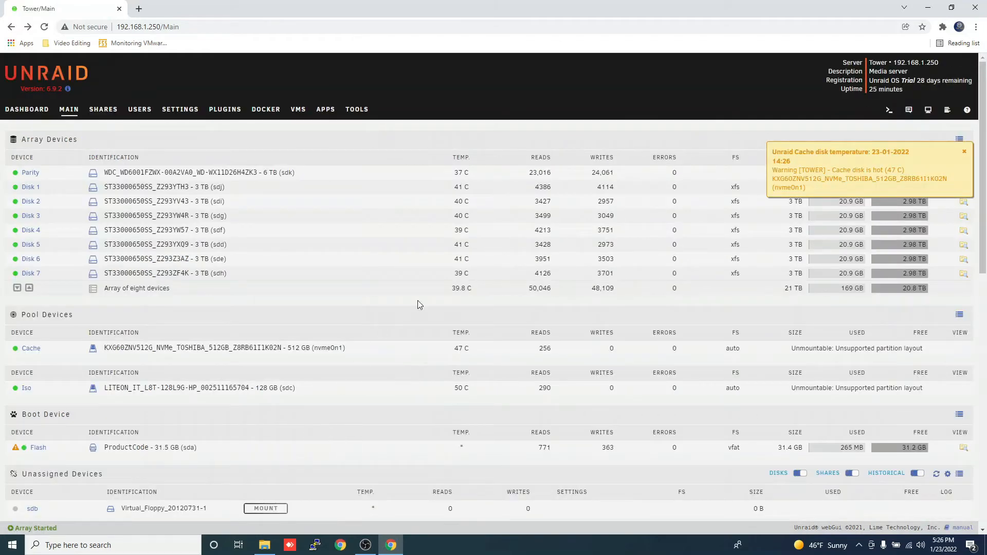
pyautogui.click(963, 152)
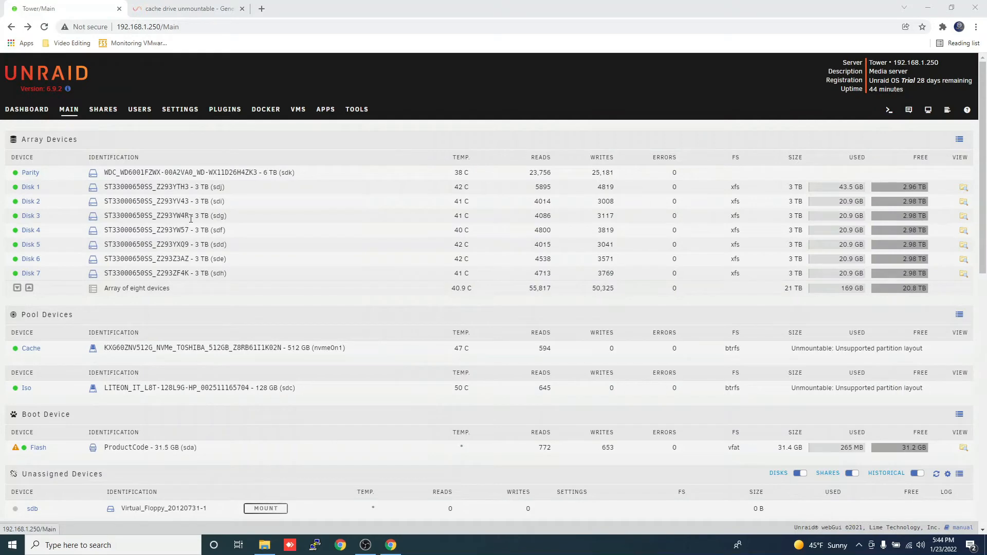
# Format the unmountable cache and iso pool disks, accepting the format warning
pyautogui.scroll(-15, 191, 219)
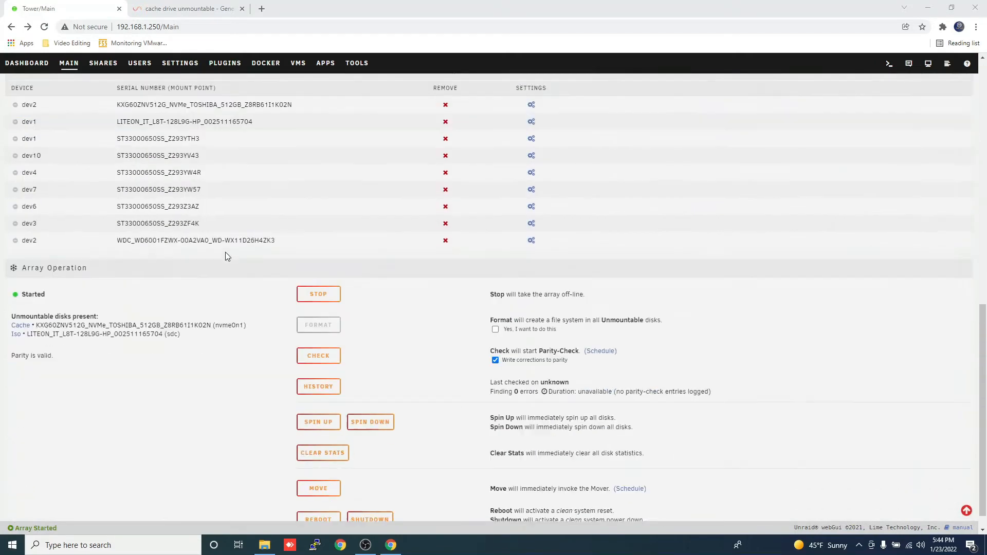
pyautogui.scroll(-1, 226, 252)
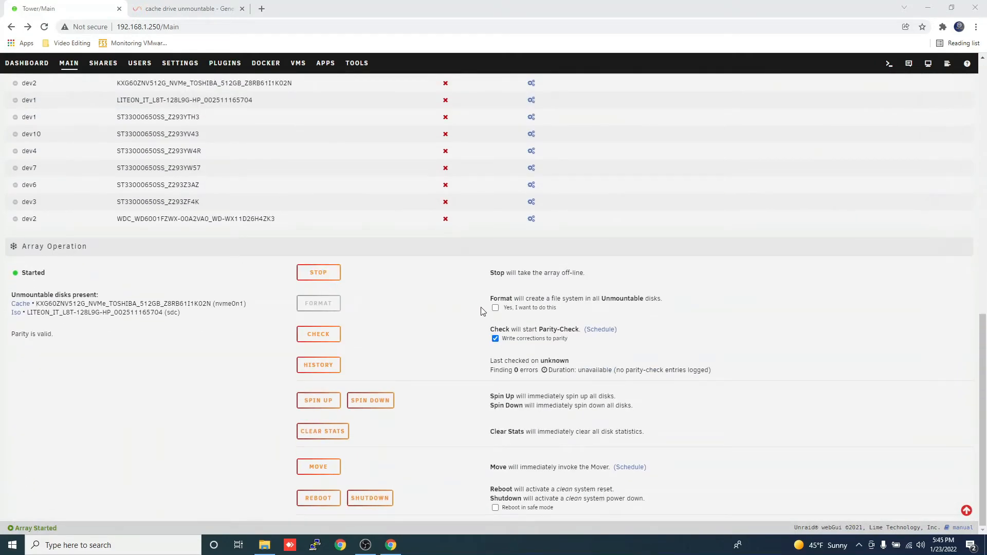
pyautogui.click(495, 308)
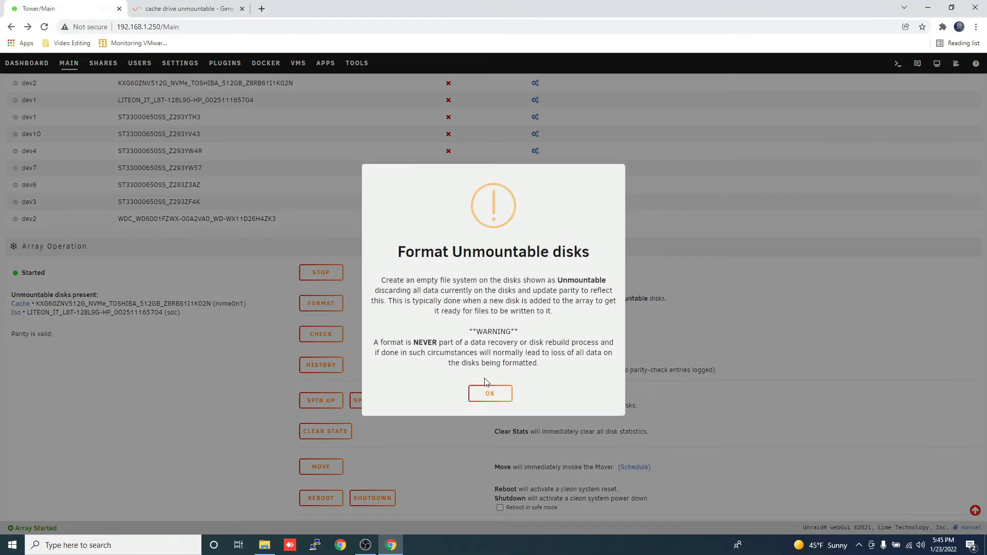
pyautogui.click(490, 397)
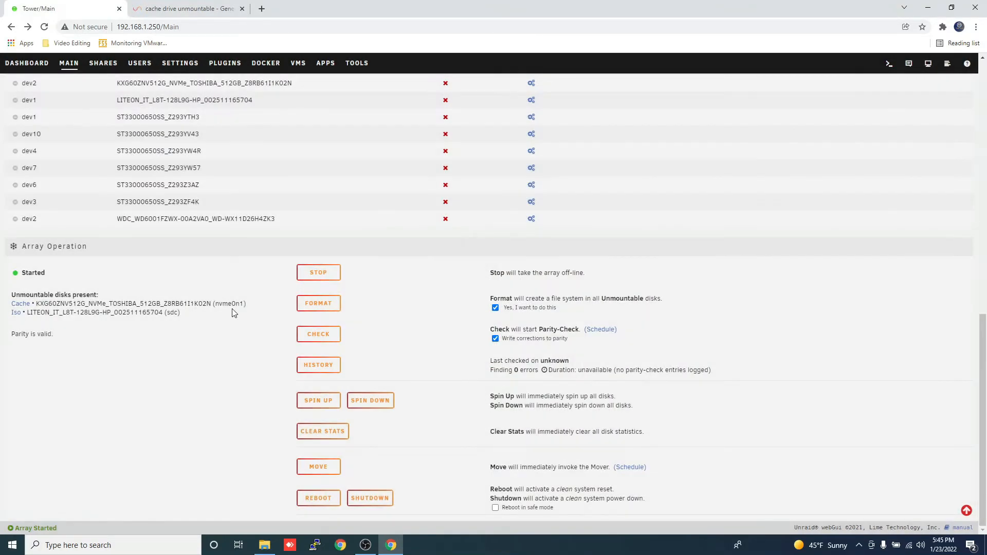
pyautogui.click(320, 306)
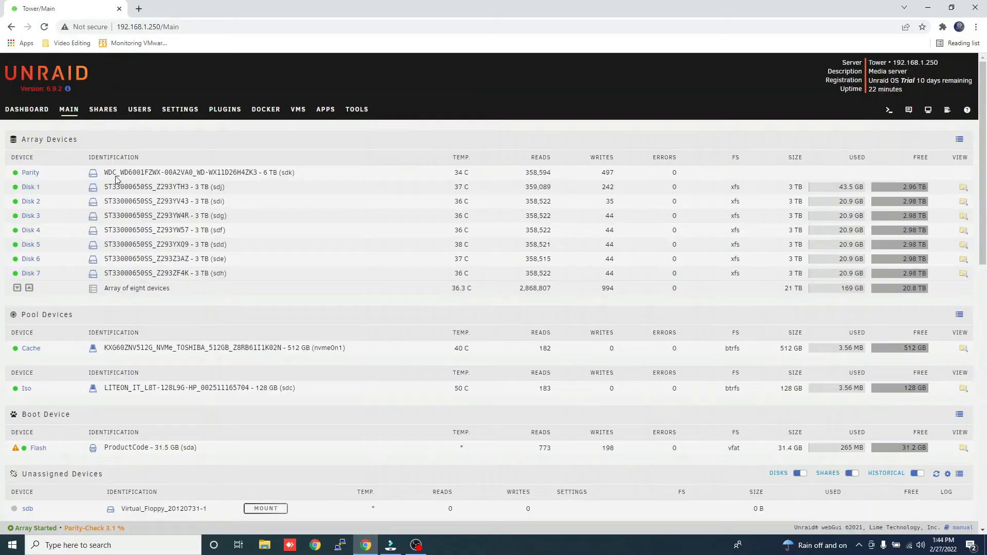
# Find the Fix Common Problems plugin among the community apps, install it and close the finished installation
pyautogui.click(326, 110)
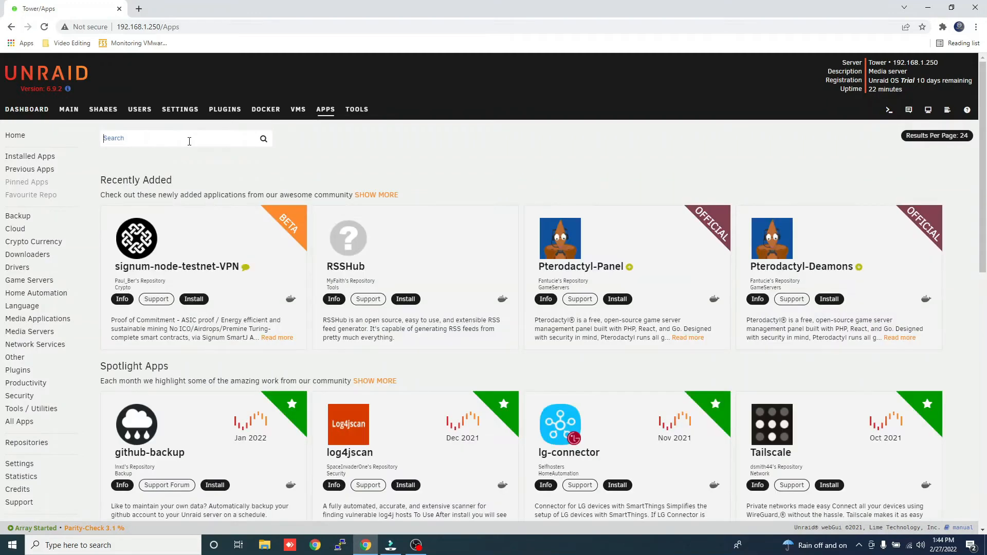
pyautogui.write('Fix Com')
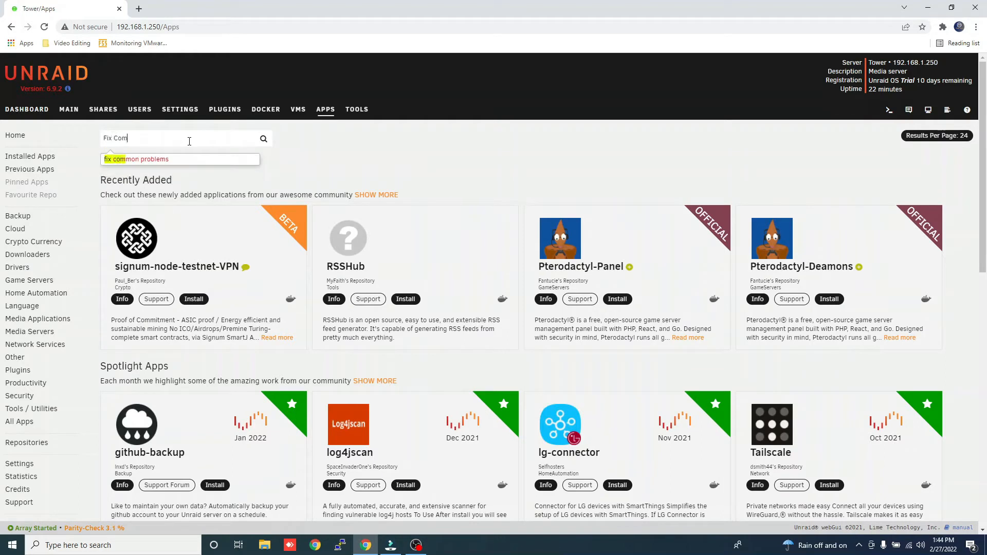
pyautogui.click(185, 159)
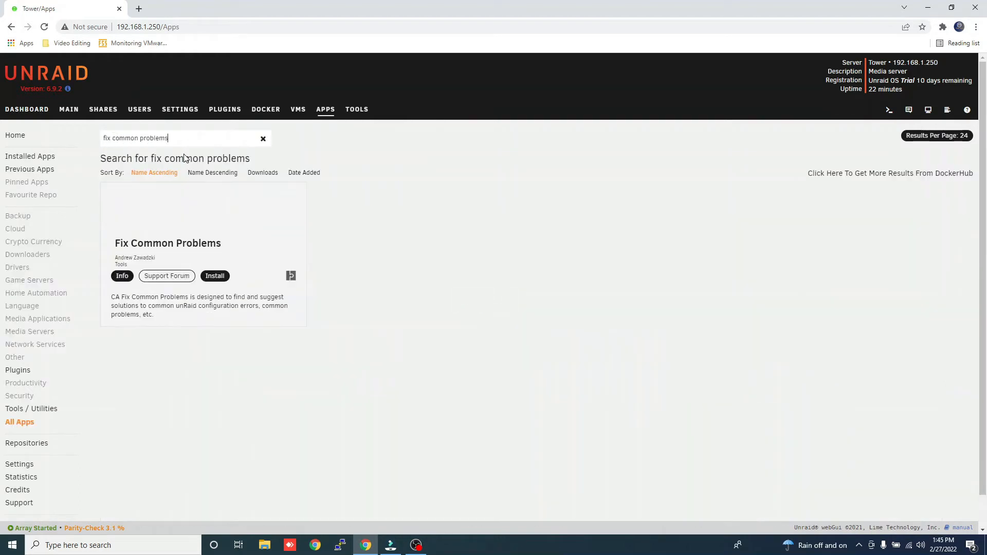
pyautogui.click(215, 278)
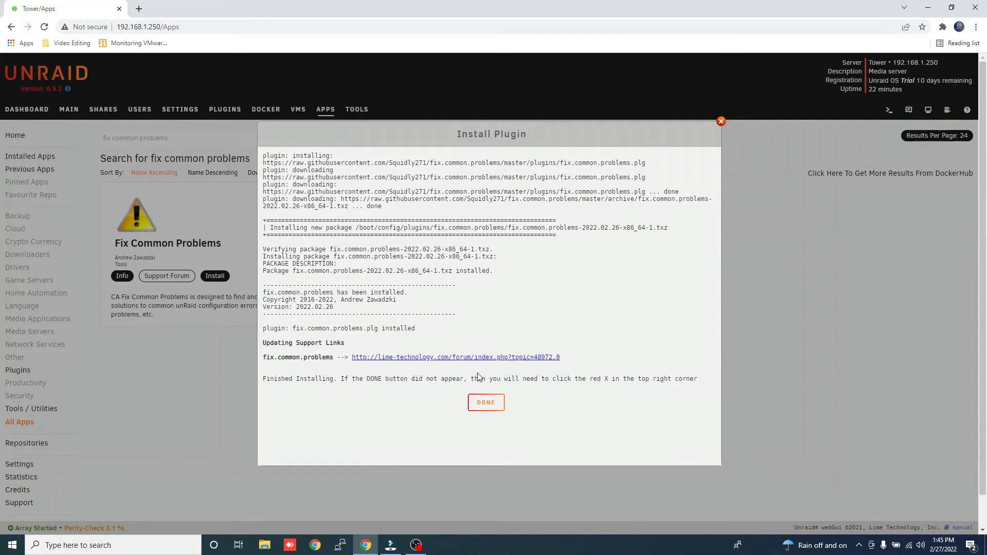
pyautogui.click(487, 404)
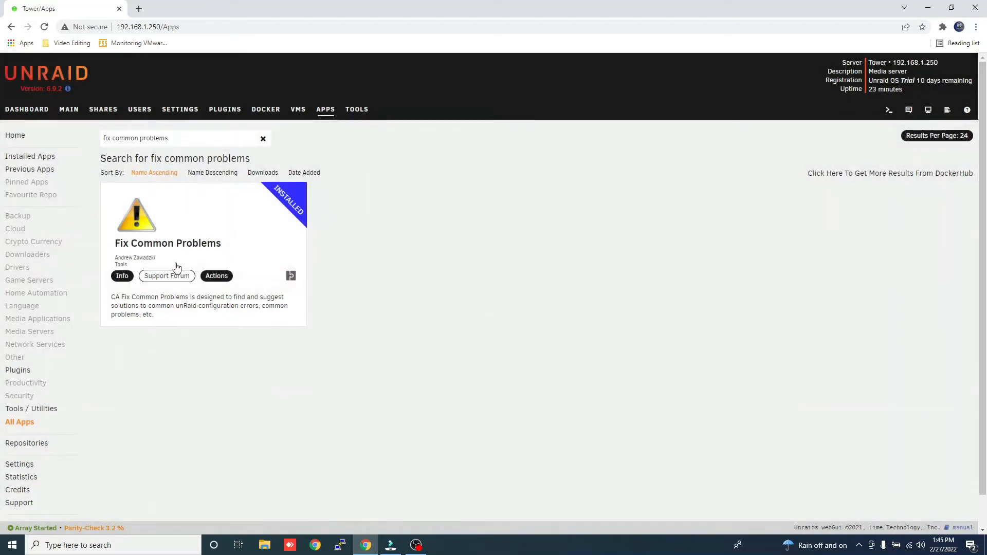
# Open the Fix Common Problems settings and look at the frequency choices for background checks
pyautogui.click(218, 278)
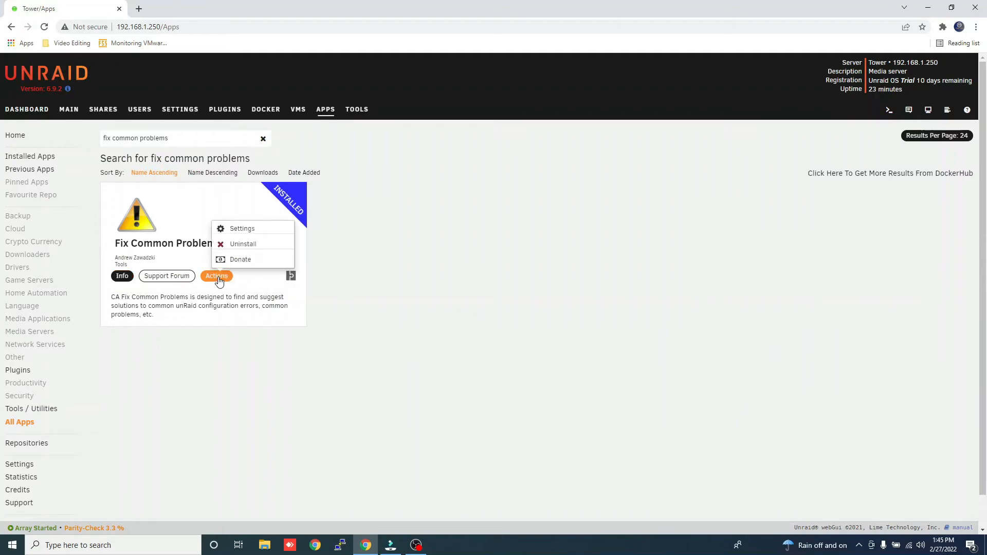
pyautogui.click(247, 229)
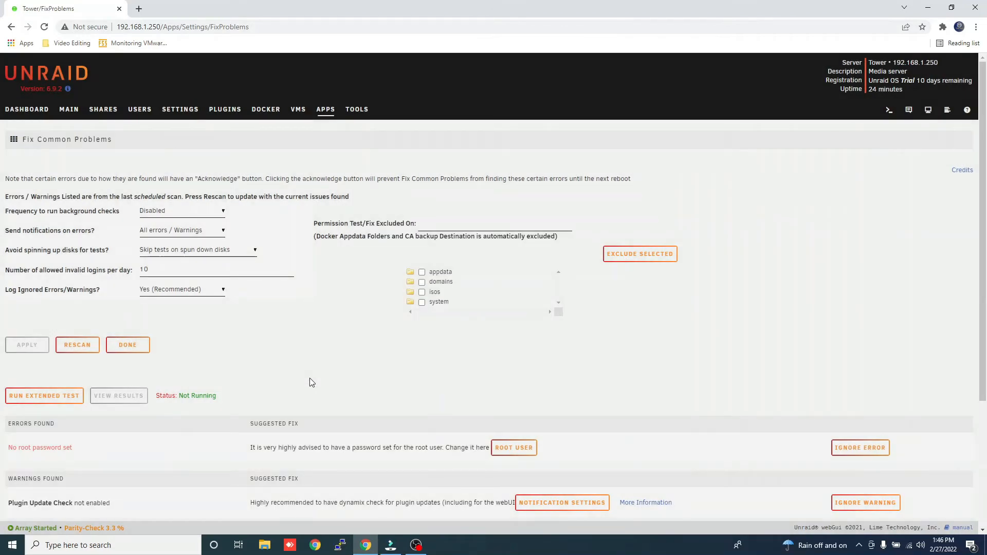
pyautogui.click(217, 213)
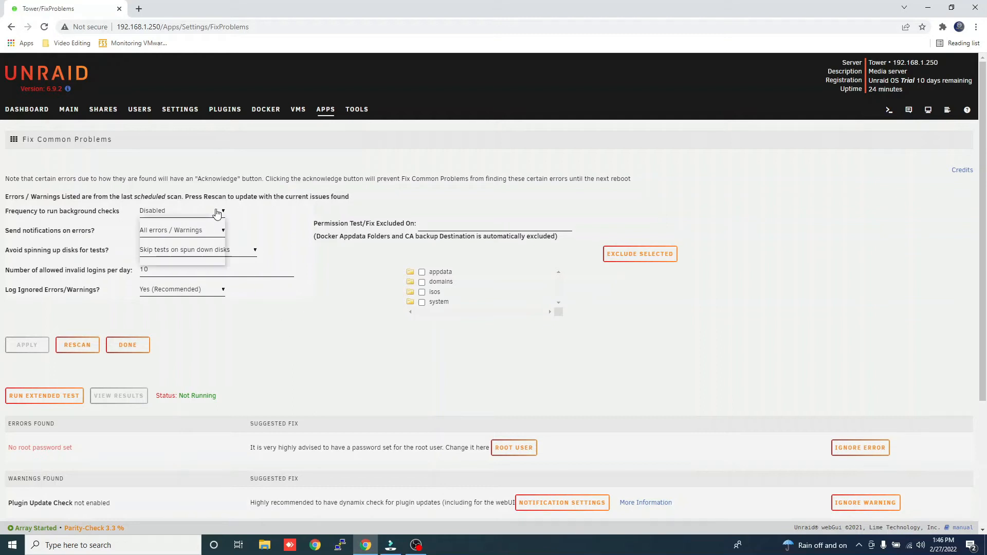
pyautogui.click(217, 213)
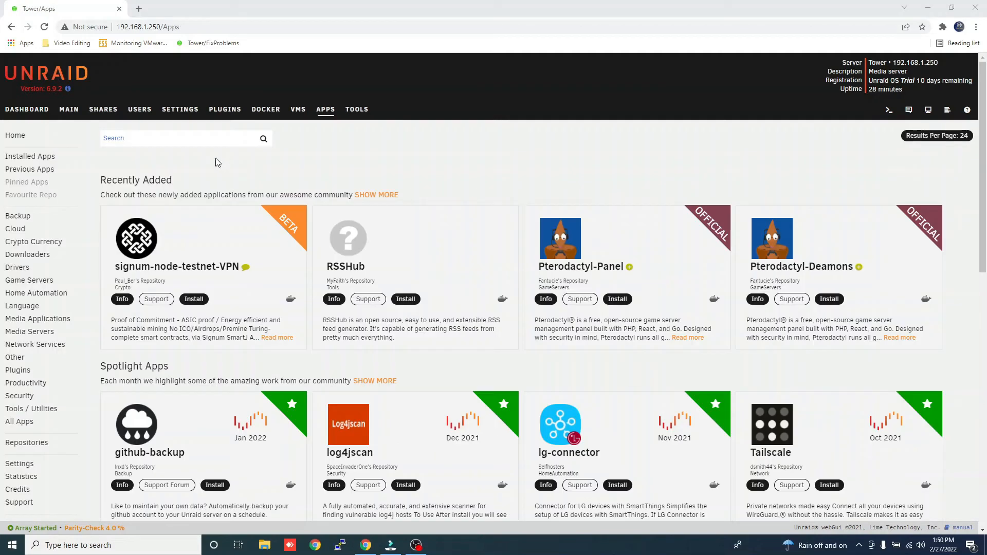
# Search the apps for Dynamix System Button, install Dynamix System Buttons and close the finished installation
pyautogui.click(200, 143)
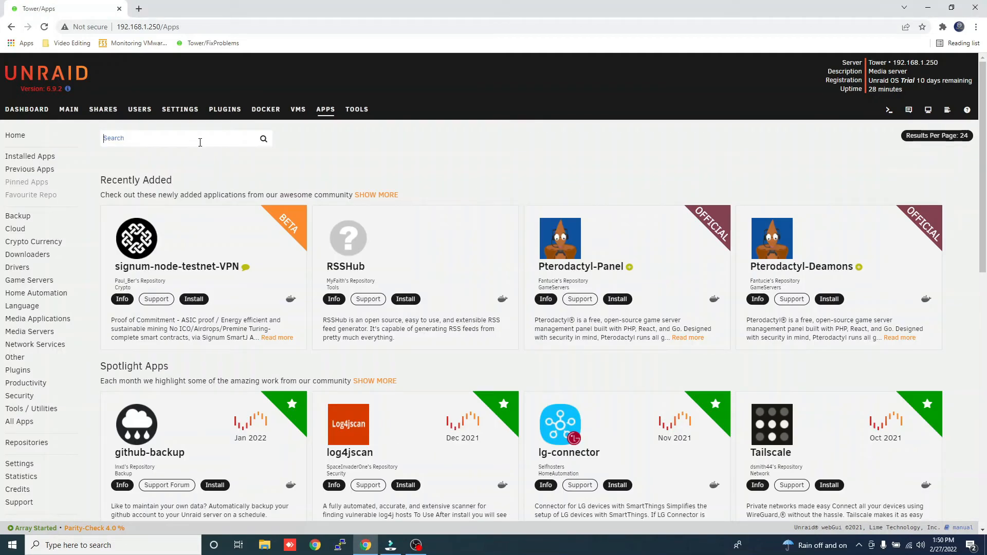
pyautogui.write('Dynamix')
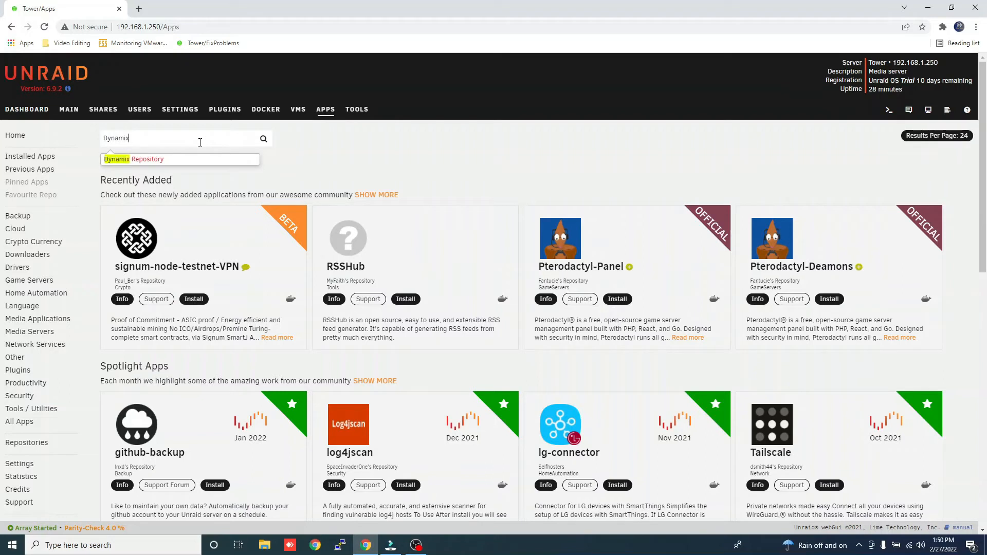
pyautogui.write(' System Button')
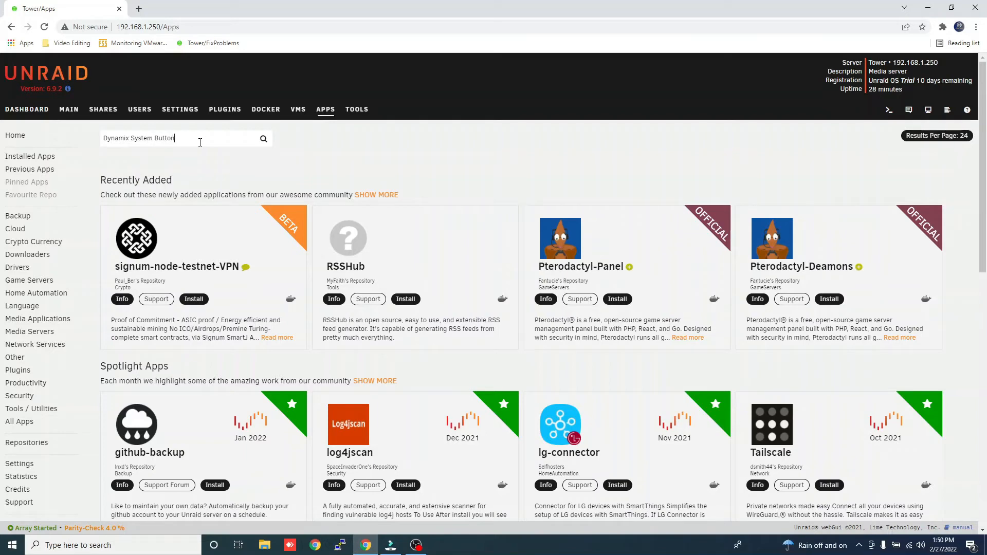
pyautogui.press('Return')
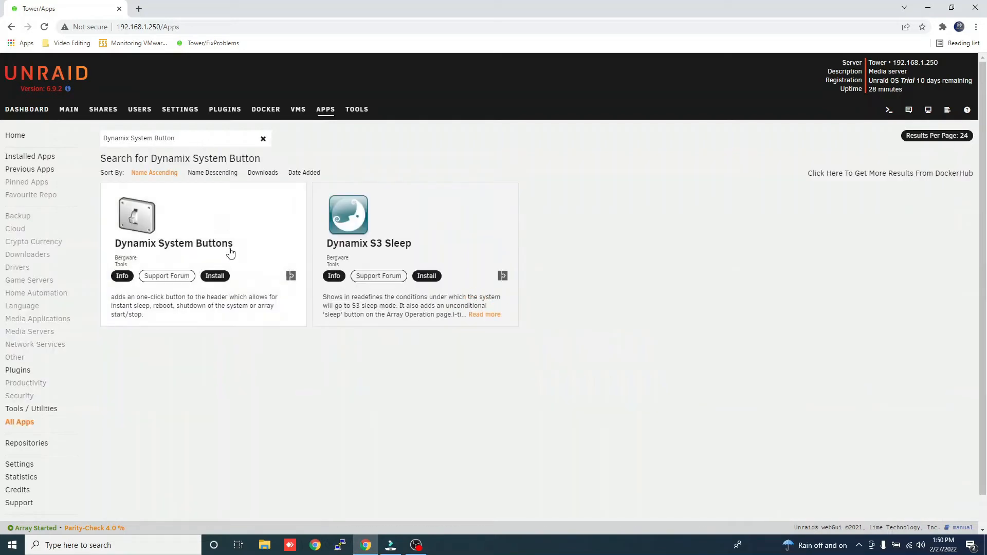
pyautogui.click(216, 276)
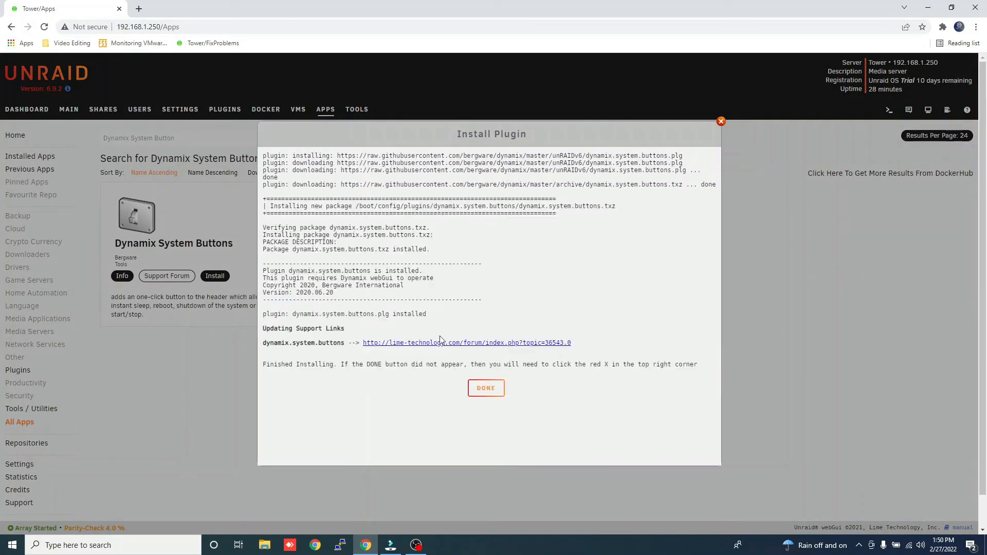
pyautogui.click(478, 389)
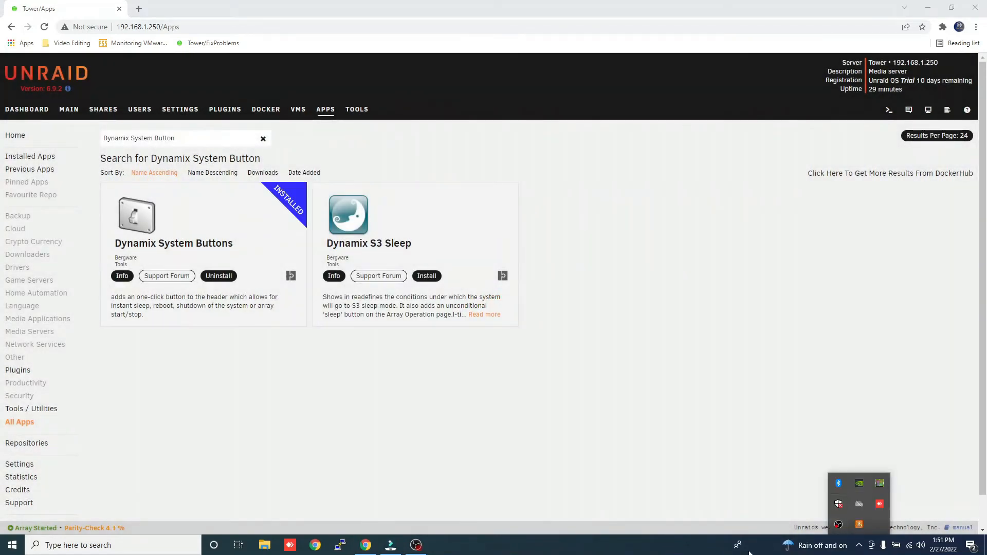
# Reload the apps page and open the new system power options in the page header
pyautogui.click(705, 551)
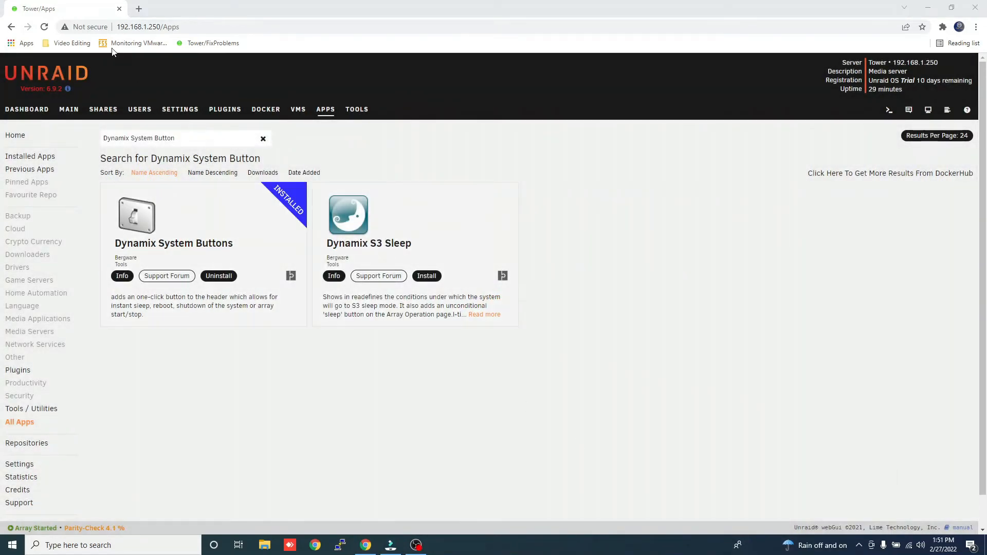
pyautogui.click(43, 28)
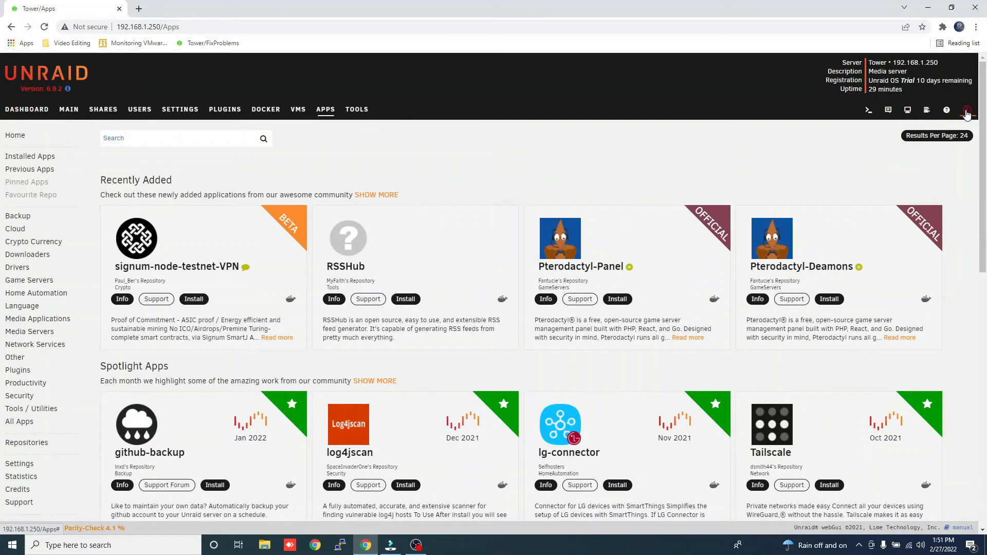
pyautogui.click(967, 113)
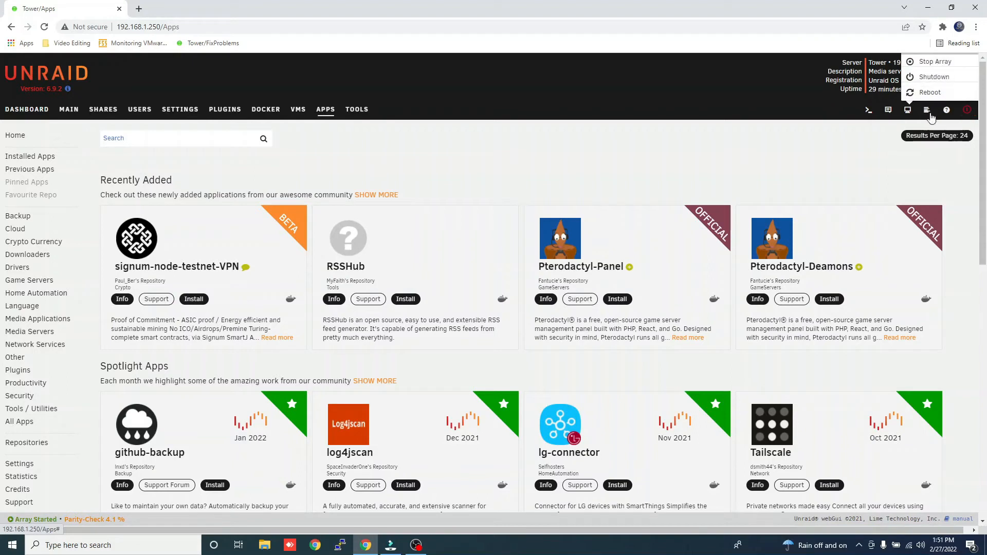
# Search the apps for auto update applications, install Auto Update Applications and close the finished installation
pyautogui.click(181, 138)
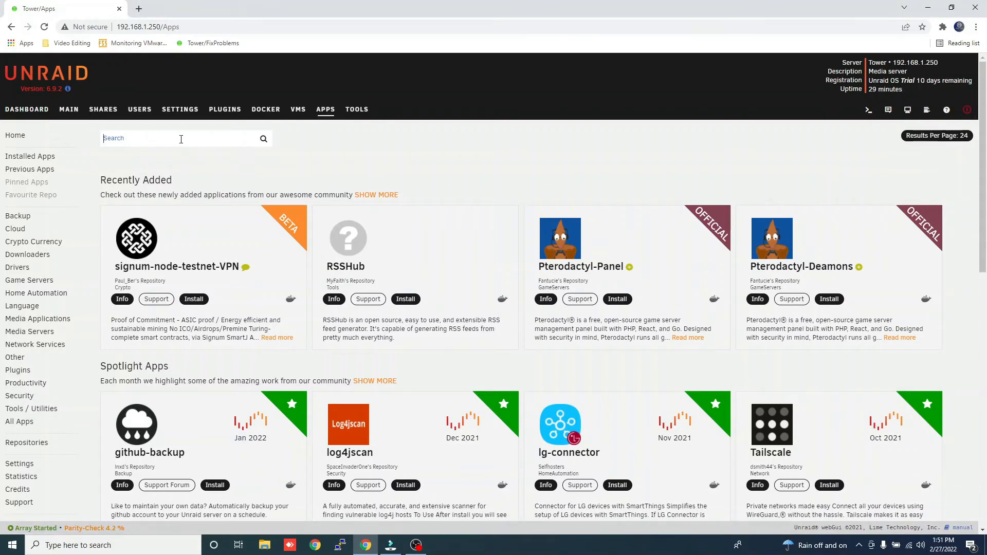
pyautogui.write('Auto')
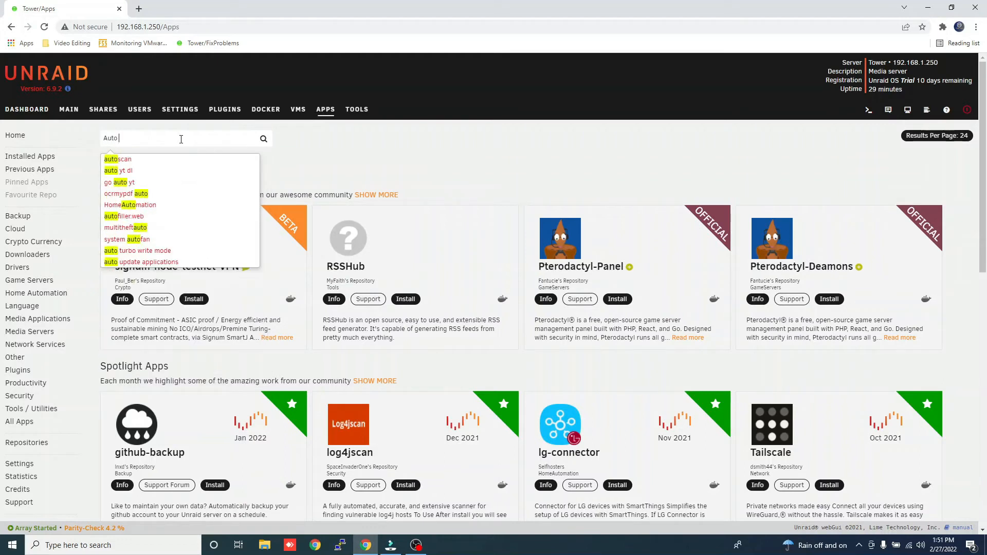
pyautogui.write(' Update')
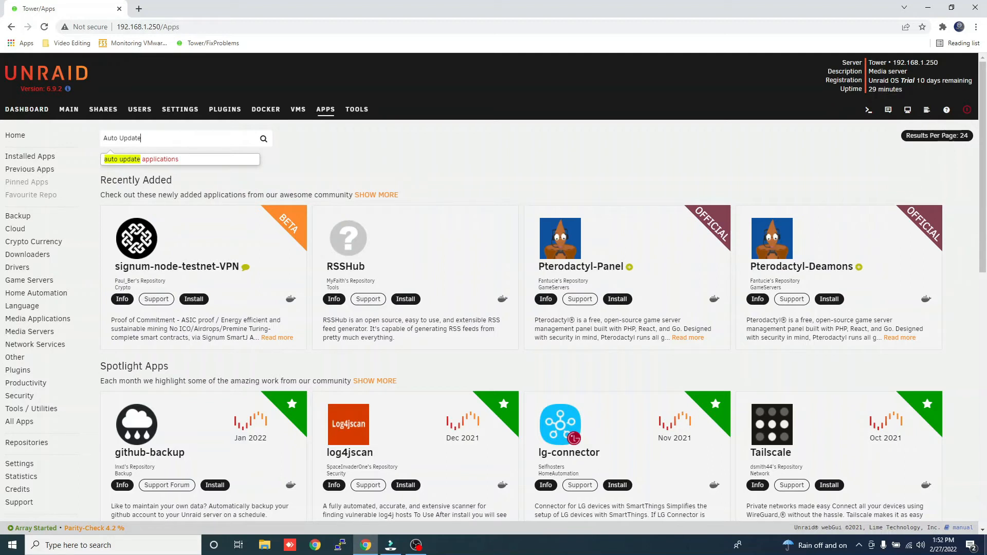
pyautogui.click(153, 160)
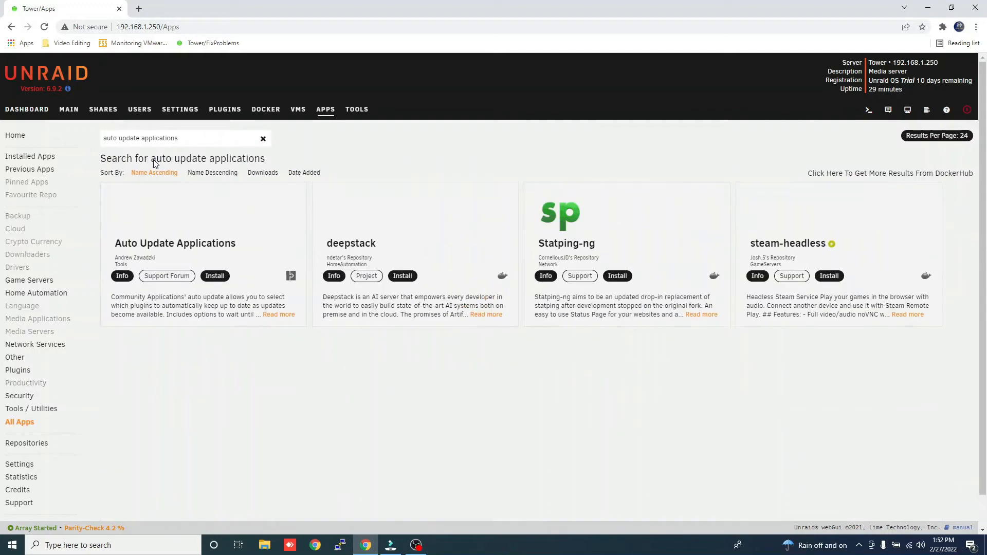
pyautogui.click(216, 276)
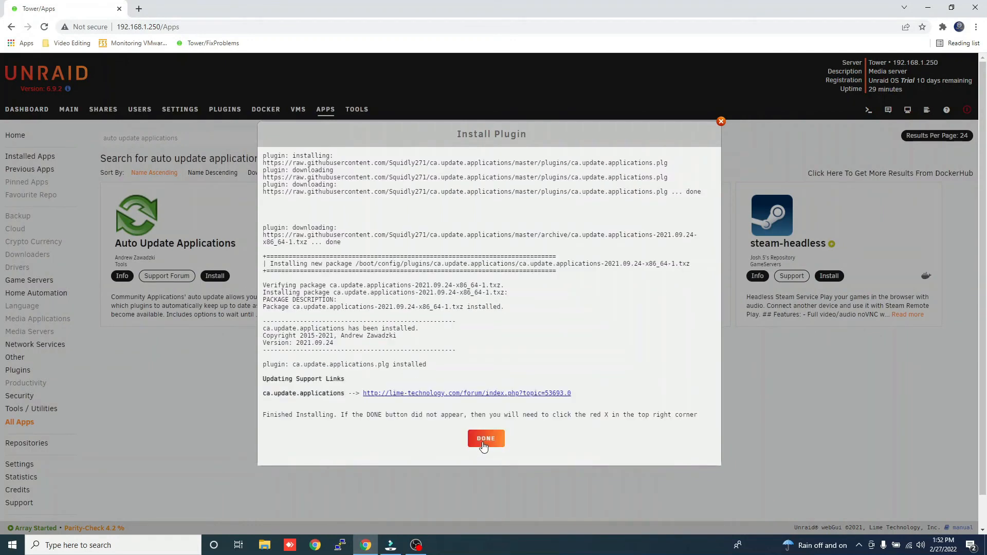
pyautogui.click(483, 442)
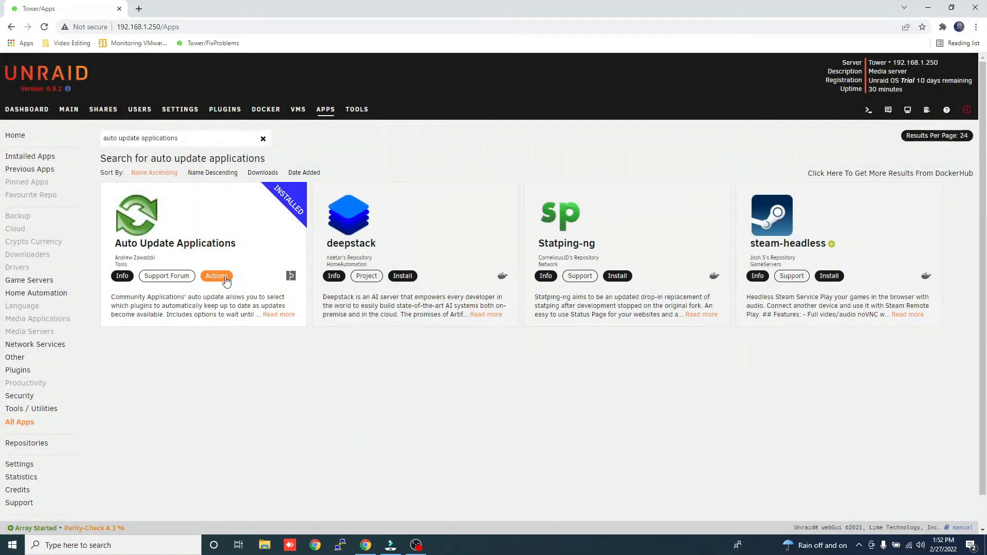
# Open the Auto Update Applications settings, toggle autoupdate for CA Auto Update Applications off and back on, and return to the apps page
pyautogui.click(226, 279)
pyautogui.click(249, 229)
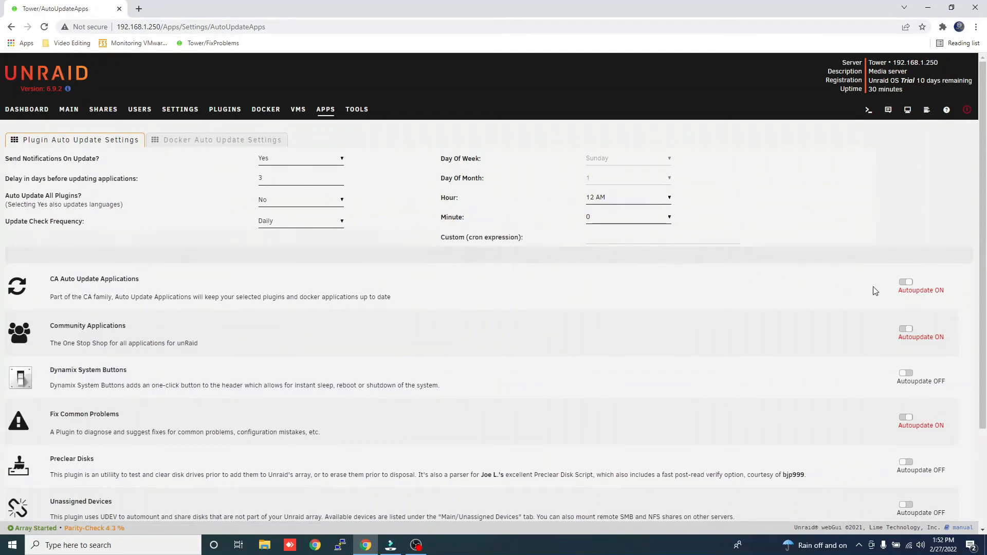
pyautogui.click(908, 284)
pyautogui.click(908, 285)
pyautogui.click(326, 109)
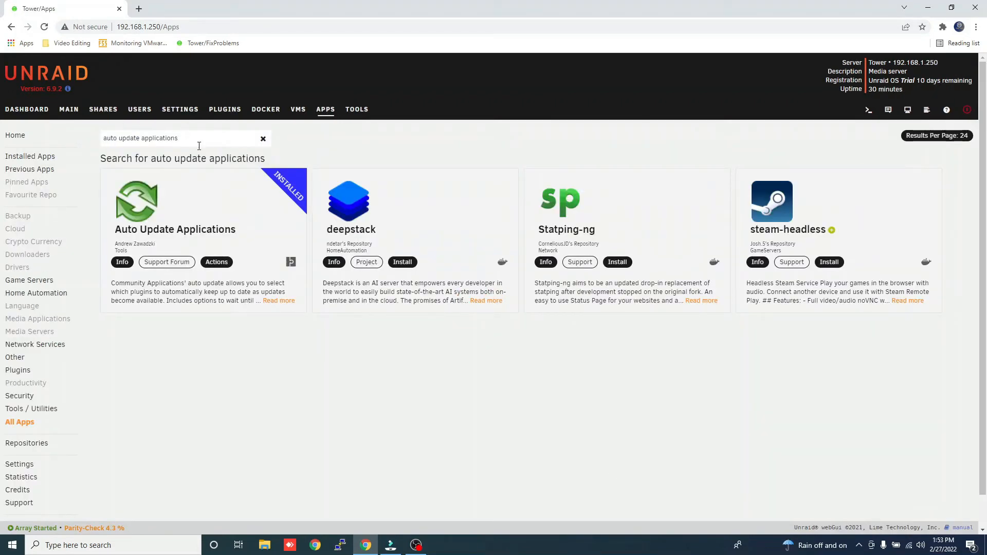
# Search the apps for system info, install Dynamix System Info and close the finished installation
pyautogui.moveTo(185, 138); pyautogui.dragTo(94, 142)
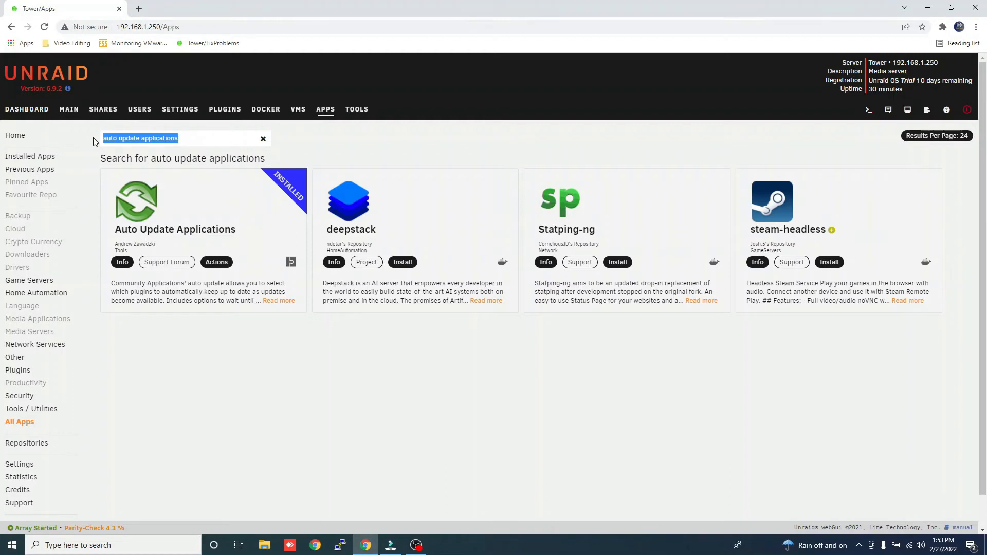
pyautogui.write('syste')
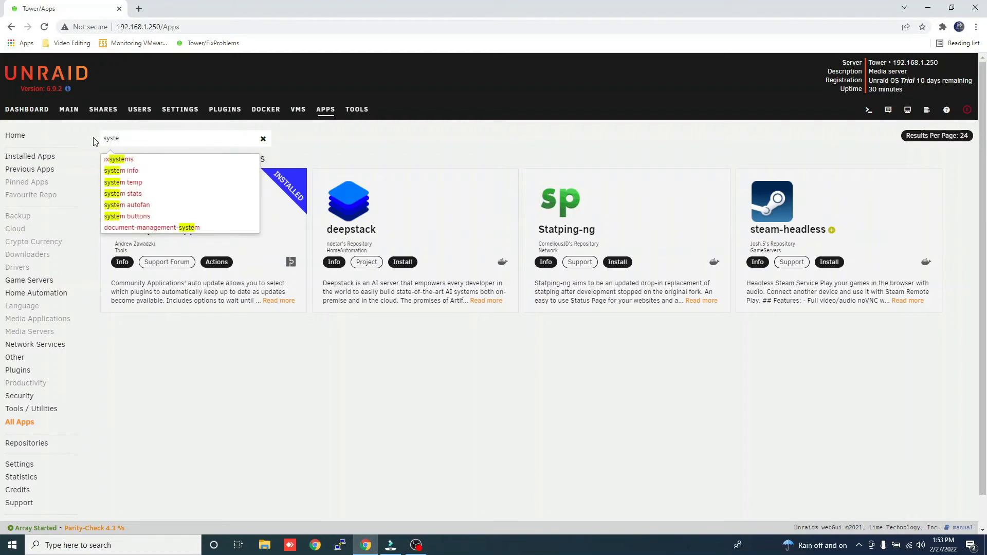
pyautogui.write('m i')
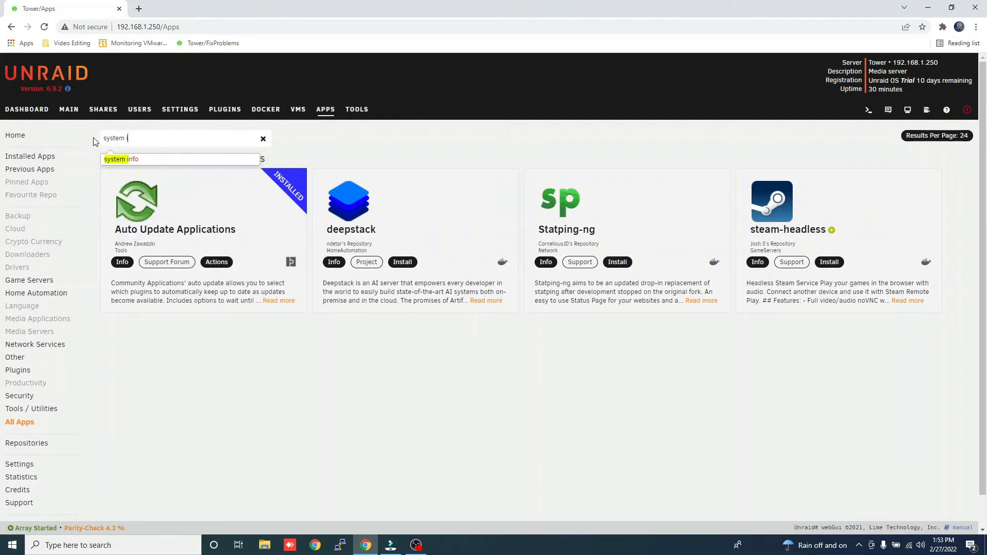
pyautogui.write('nfo')
pyautogui.press('Return')
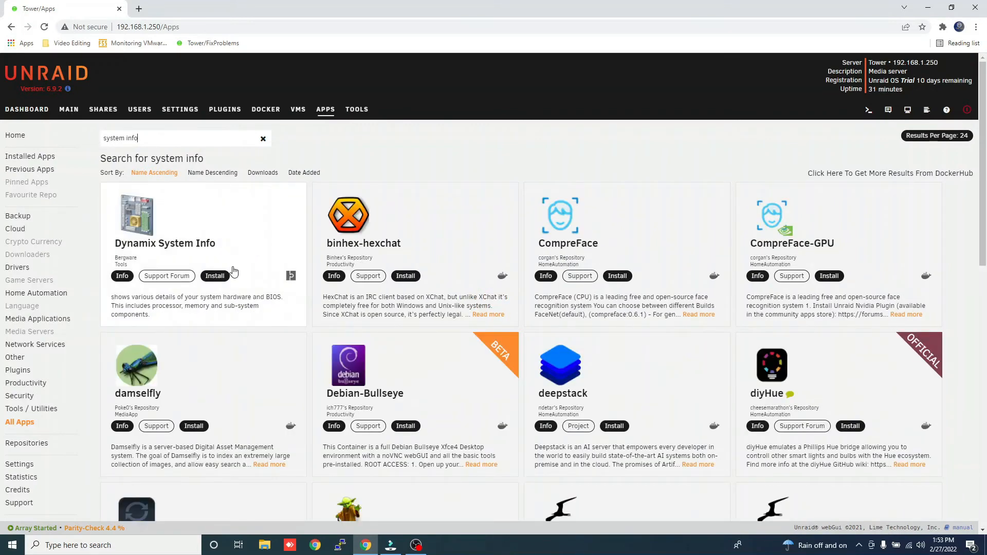
pyautogui.click(215, 277)
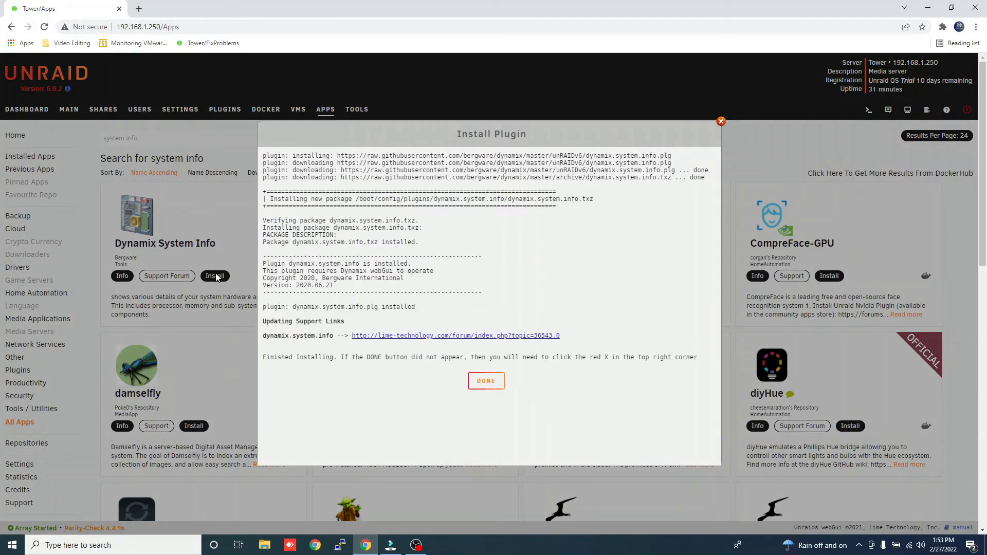
pyautogui.click(485, 381)
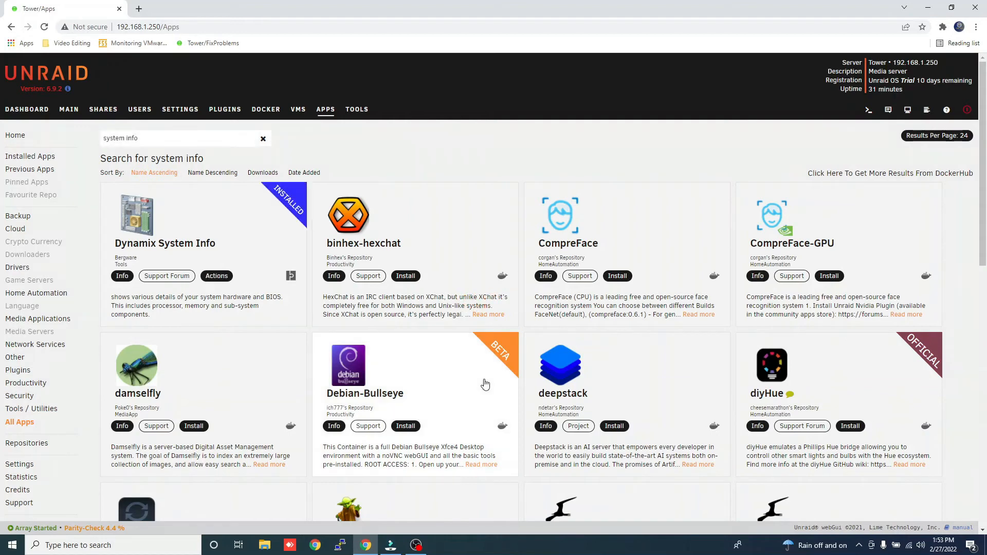
# Open the Dynamix System Info report, examine its system, BIOS, motherboard and processor details, and return to the apps page
pyautogui.click(216, 262)
pyautogui.click(240, 230)
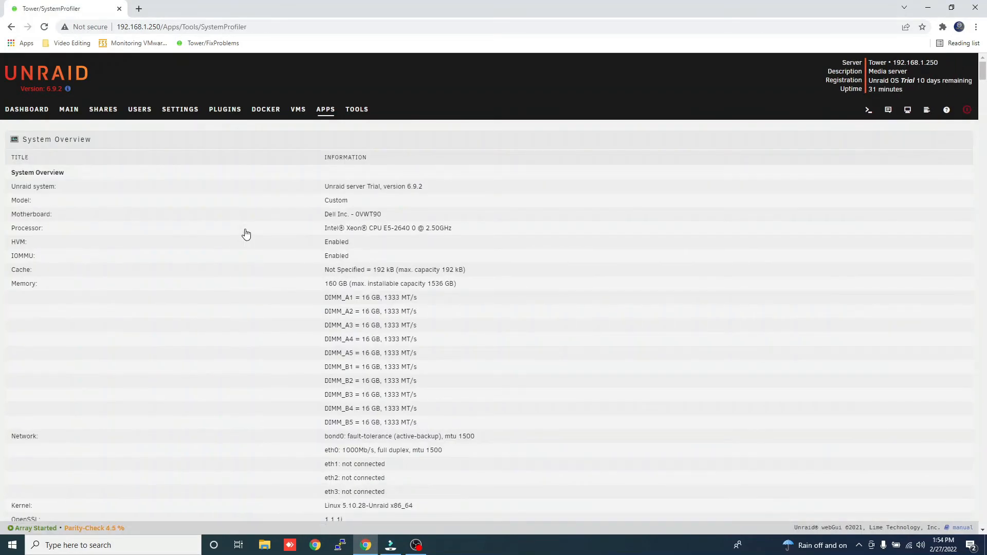
pyautogui.scroll(-6, 246, 235)
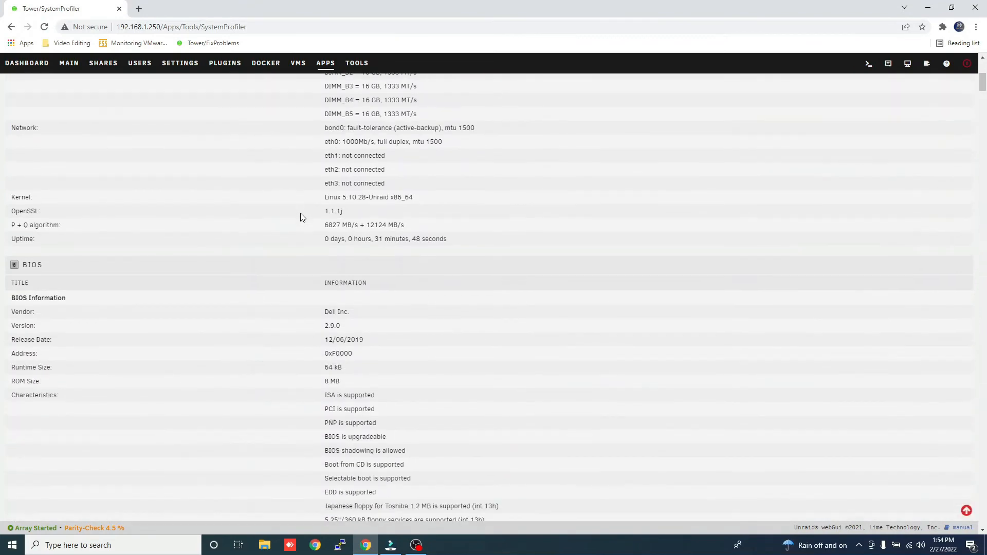
pyautogui.scroll(-10, 301, 216)
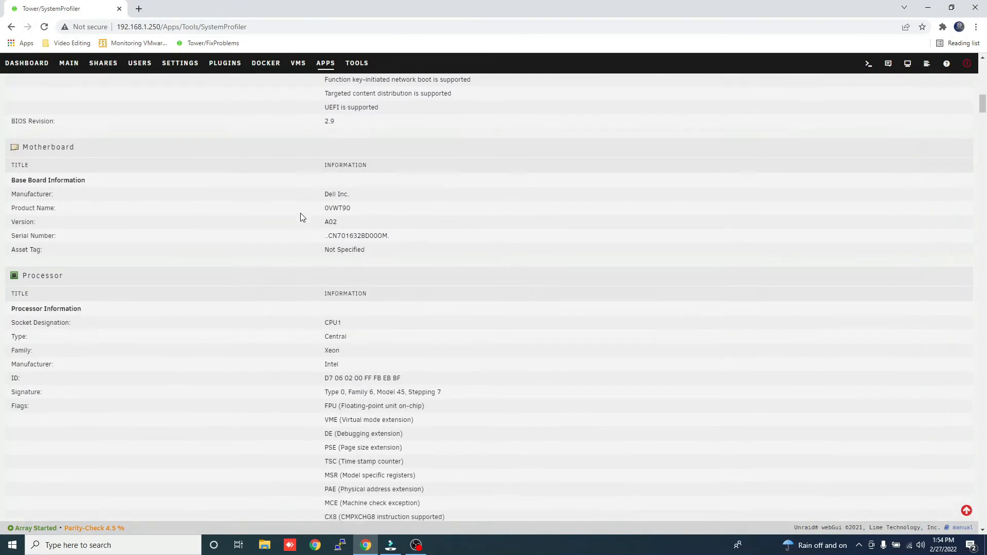
pyautogui.scroll(-12, 301, 213)
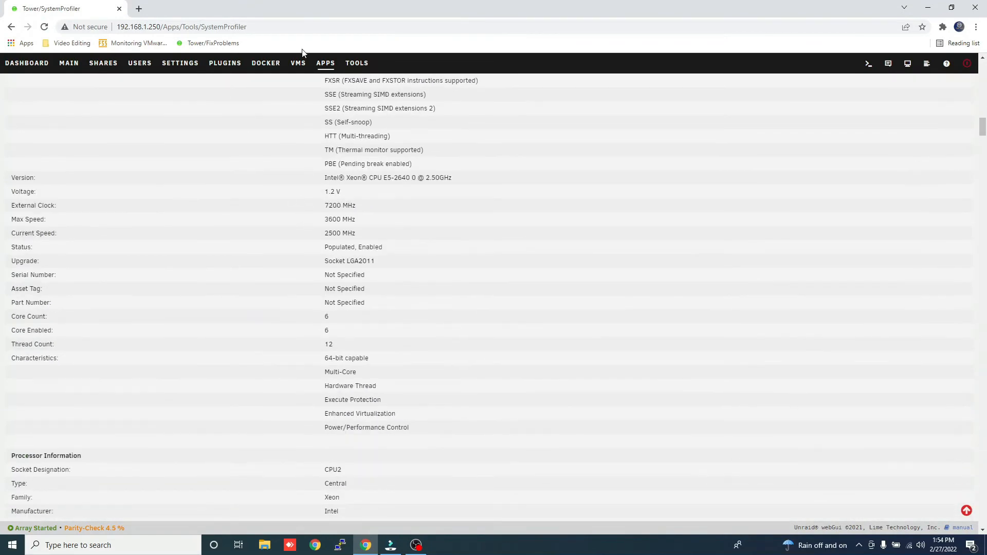
pyautogui.click(325, 65)
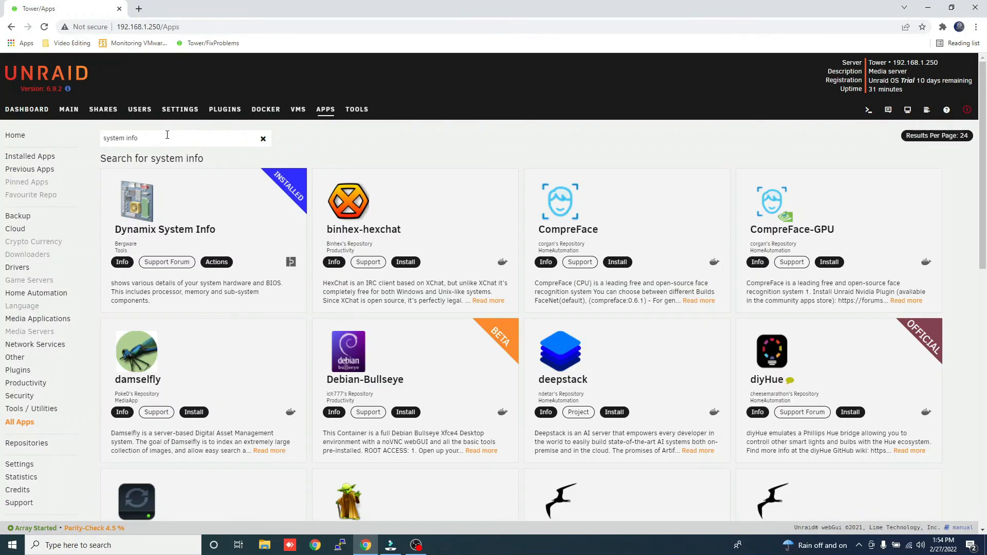
# Search the apps for system temp, install Dynamix System Temp despite the hardware notice and close the finished installation
pyautogui.press('BackSpace')
pyautogui.press('BackSpace')
pyautogui.press('BackSpace')
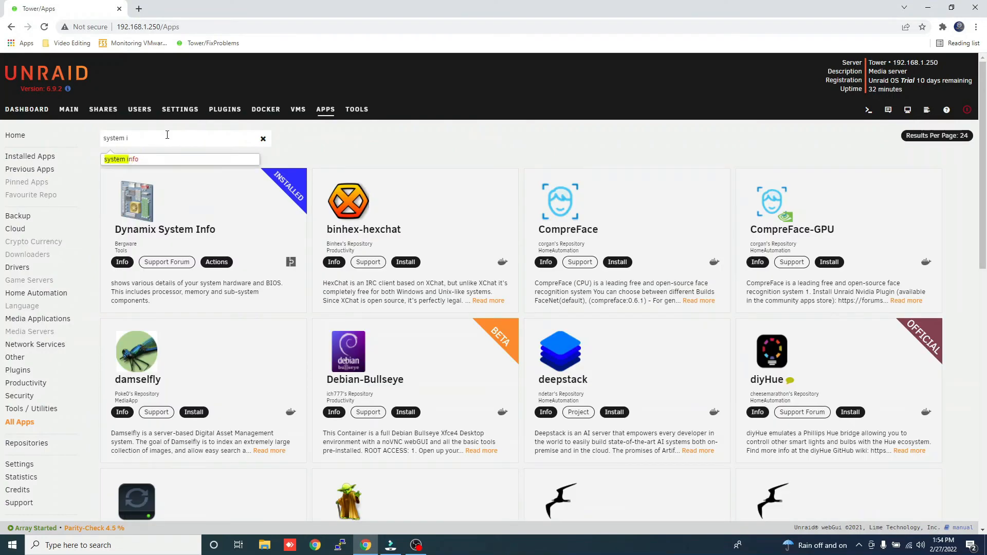
pyautogui.write('temp')
pyautogui.press('Return')
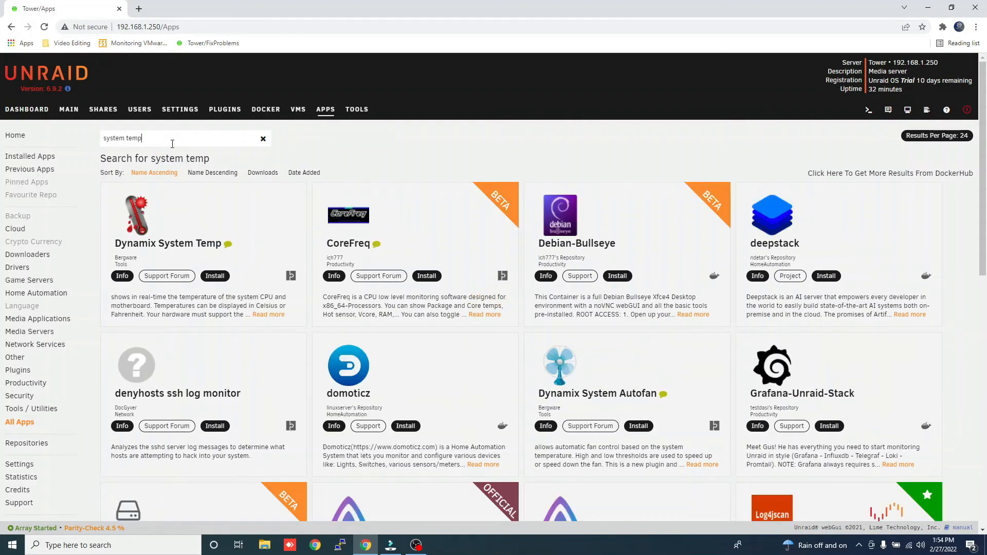
pyautogui.click(215, 277)
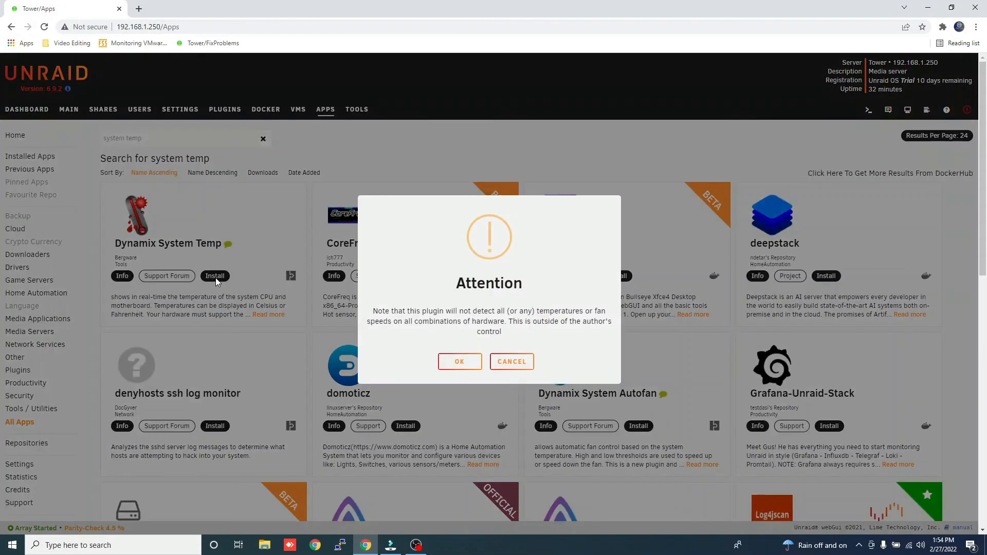
pyautogui.click(454, 363)
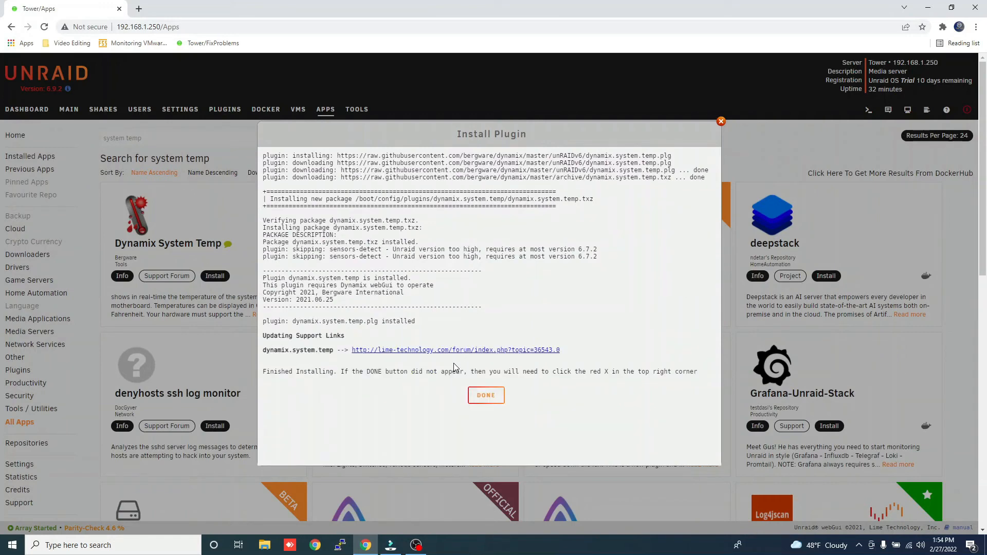
pyautogui.click(480, 401)
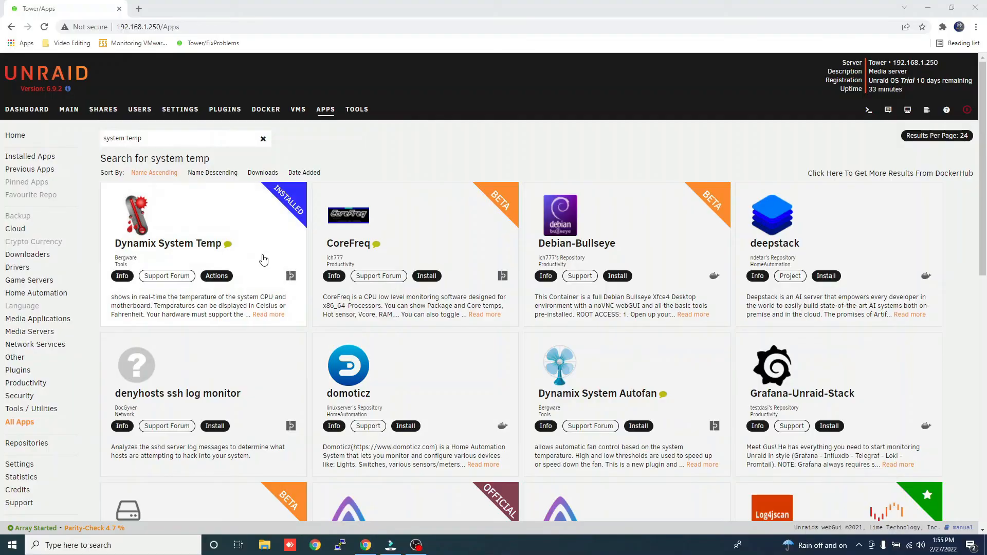
# Search the apps for nerdpack gui, install NerdPack GUI despite the advanced-user notice and close the finished installation
pyautogui.moveTo(176, 140); pyautogui.dragTo(59, 137)
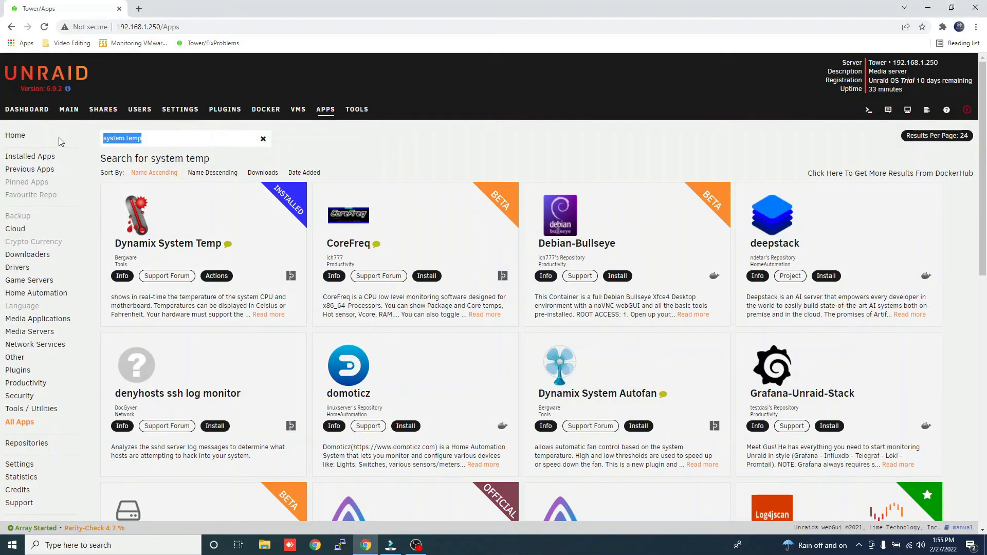
pyautogui.write('nerd')
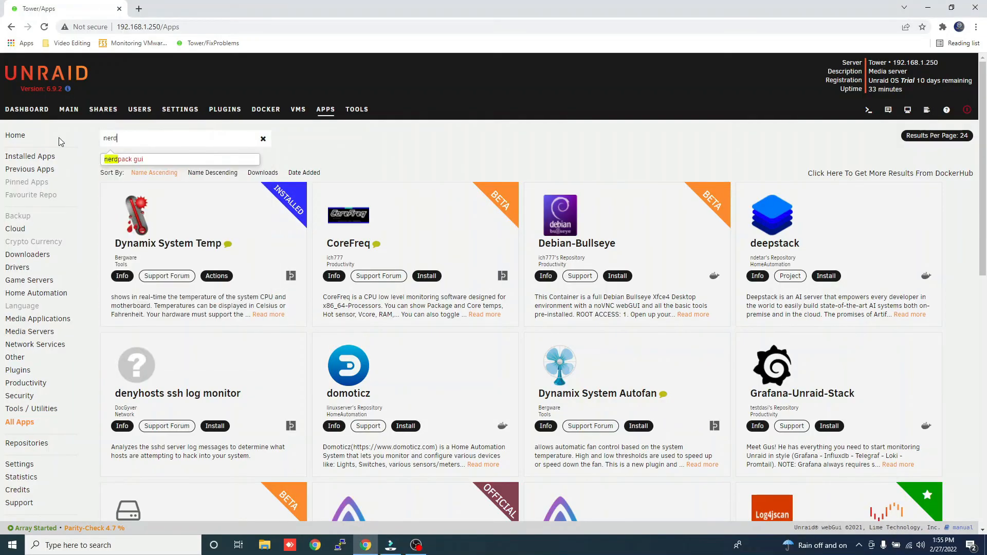
pyautogui.click(127, 162)
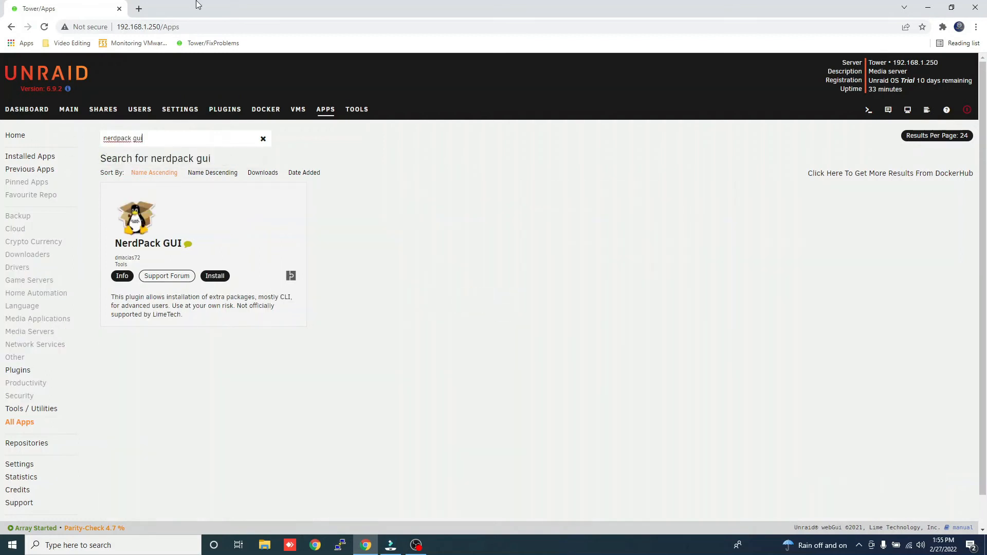
pyautogui.click(213, 277)
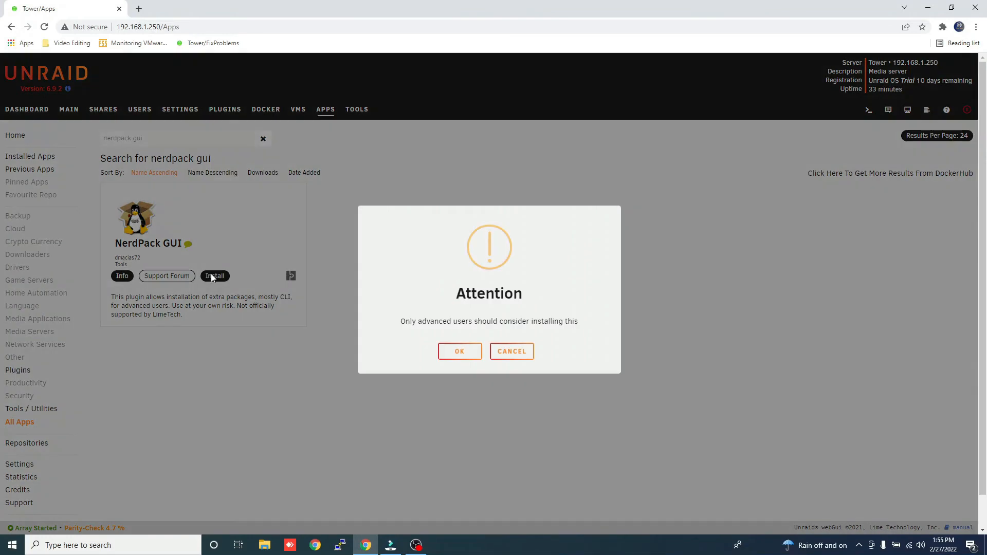
pyautogui.click(457, 357)
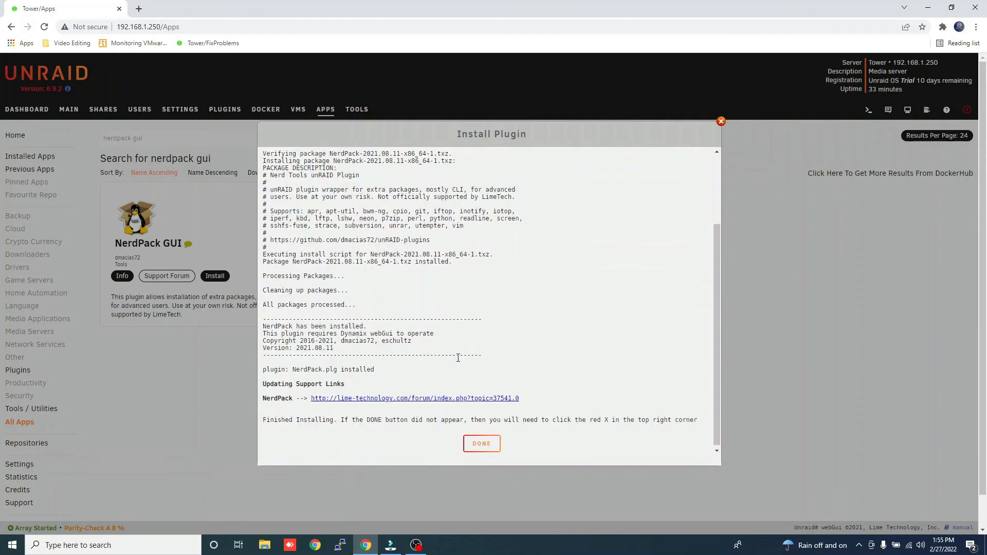
pyautogui.click(486, 444)
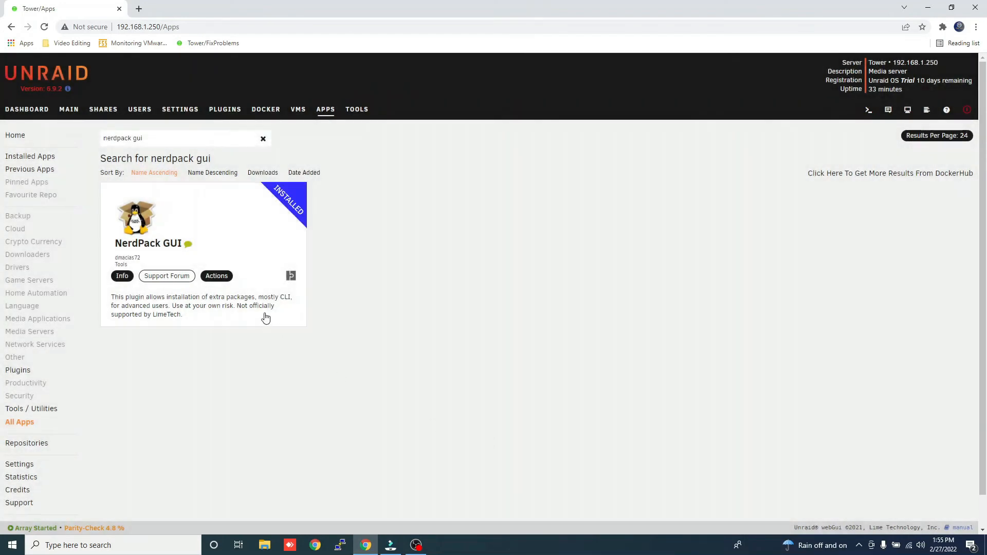
# In the NerdPack GUI settings, find the perl package, enable and install it, and return to the apps page once finished
pyautogui.click(216, 277)
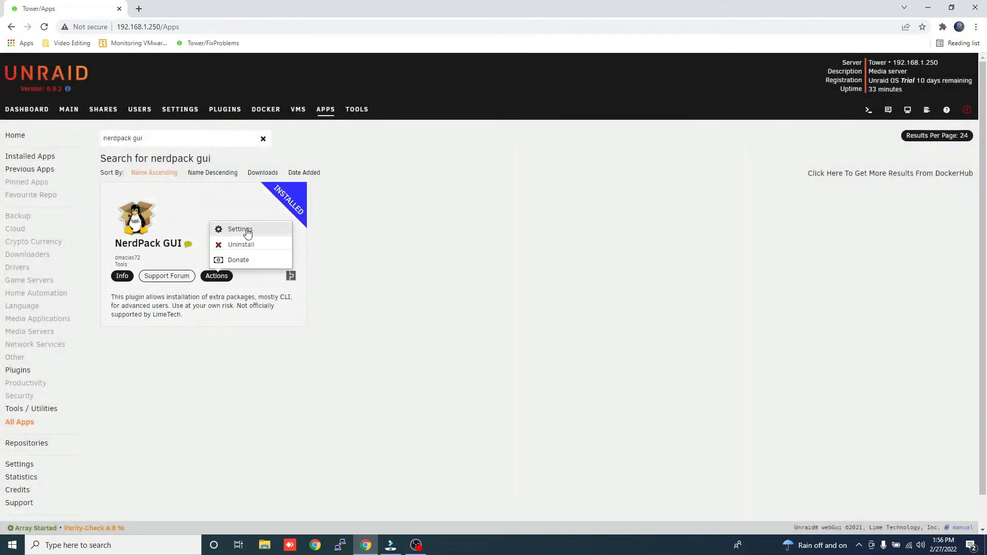
pyautogui.click(246, 228)
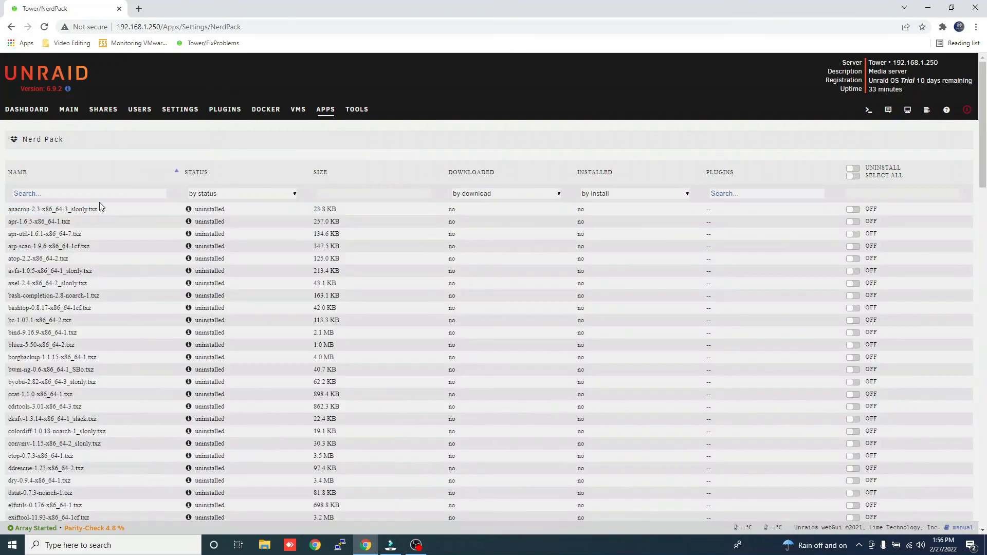
pyautogui.click(90, 194)
pyautogui.write('p')
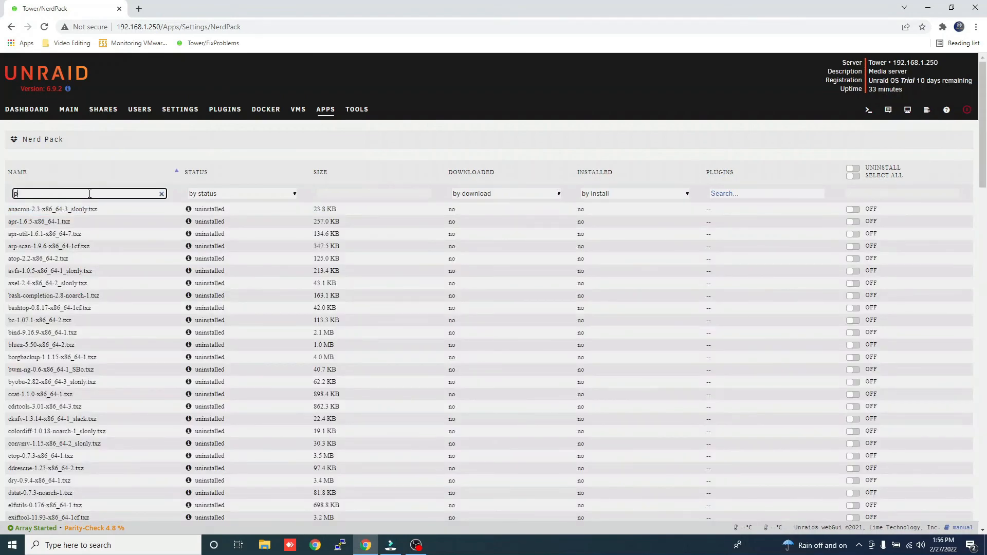
pyautogui.write('erl')
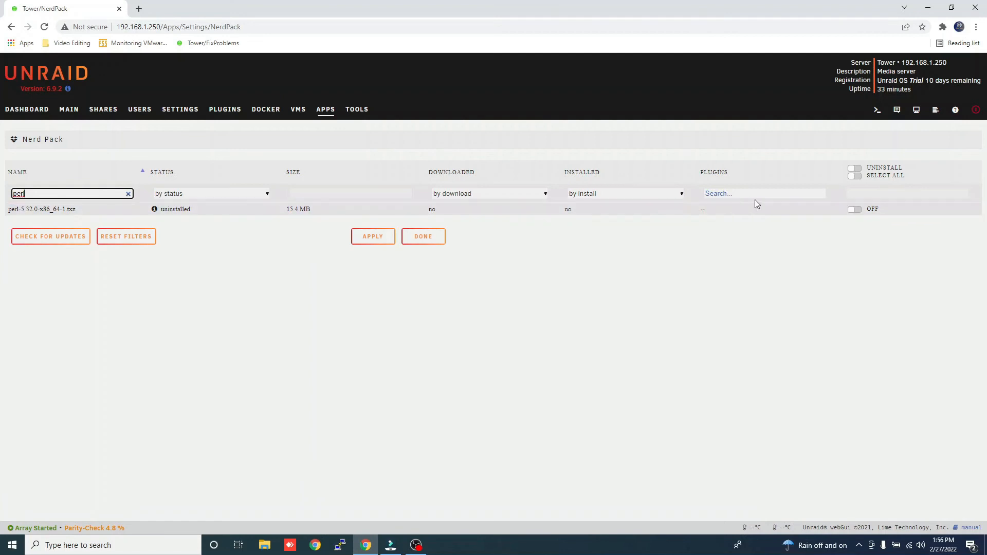
pyautogui.click(852, 212)
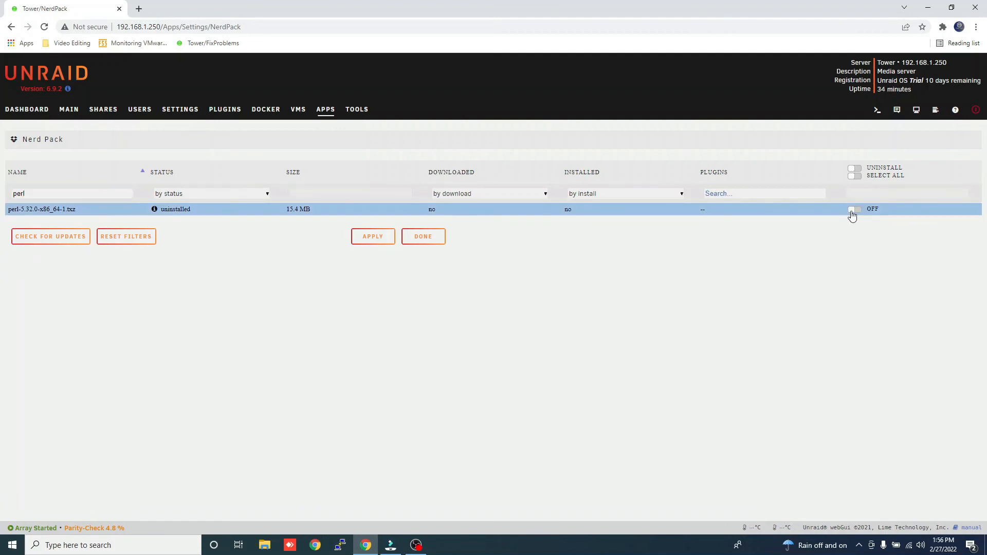
pyautogui.click(370, 240)
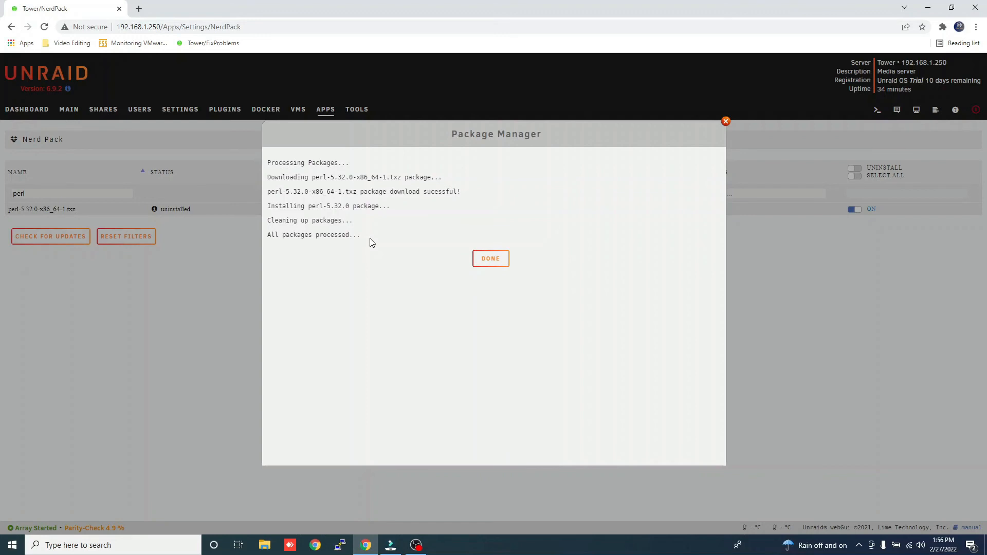
pyautogui.click(482, 261)
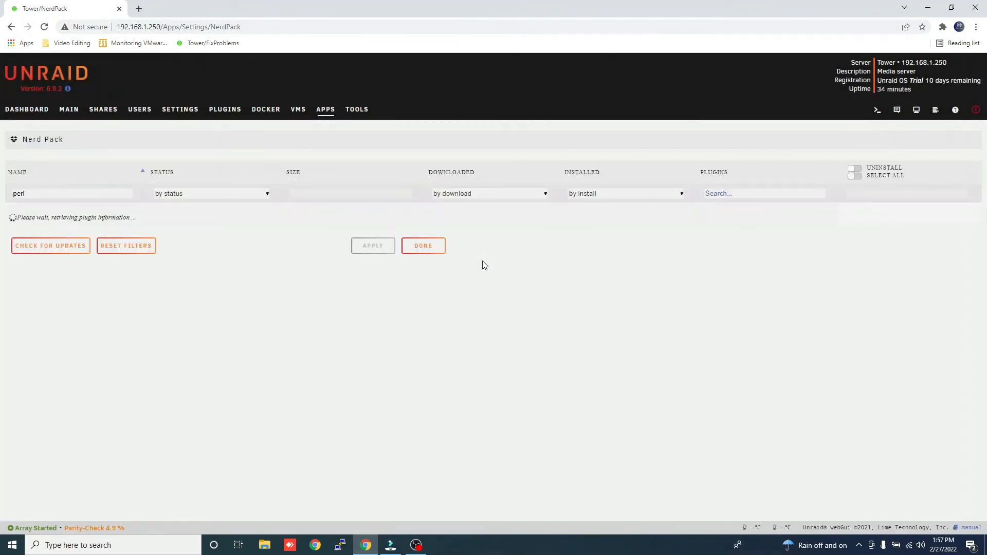
pyautogui.click(423, 237)
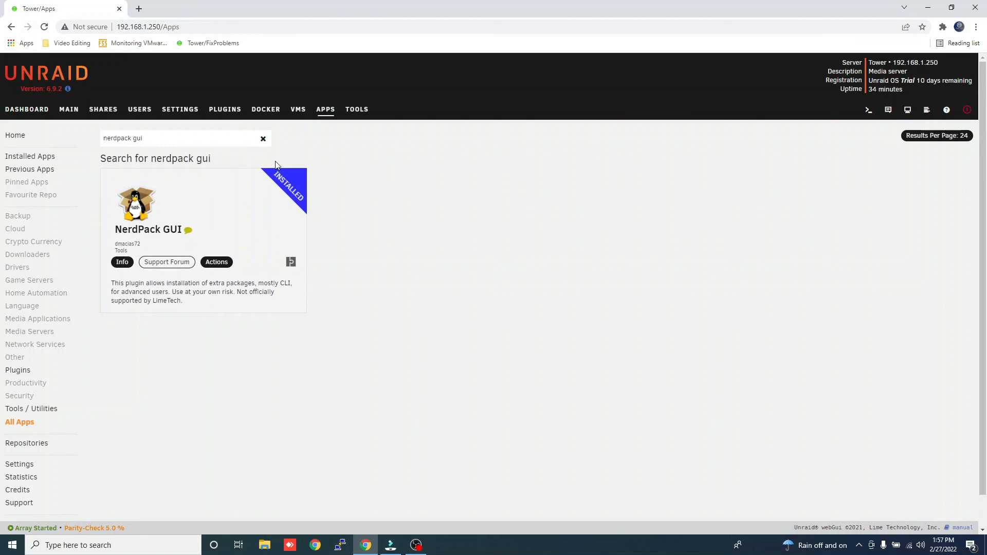
# Search the apps for system temp, open the Dynamix System Temp settings, then detect and save the available sensor drivers
pyautogui.hotkey('ctrl', 'a')
pyautogui.write('system')
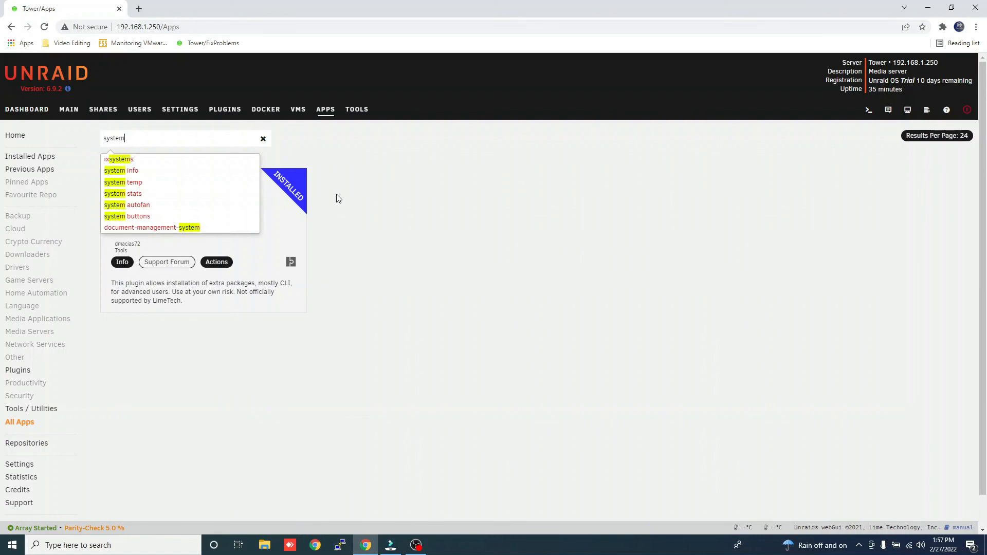
pyautogui.click(175, 184)
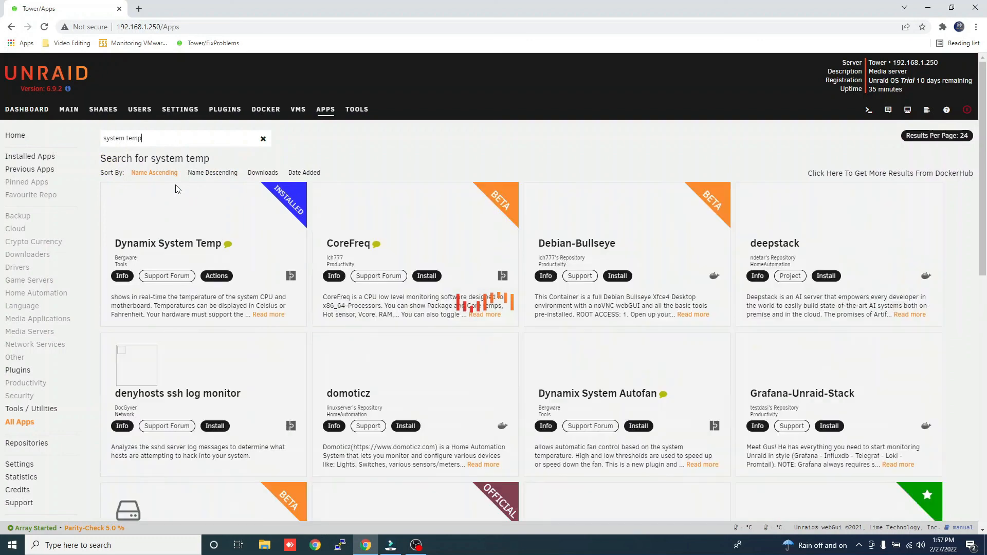
pyautogui.click(224, 277)
pyautogui.click(248, 247)
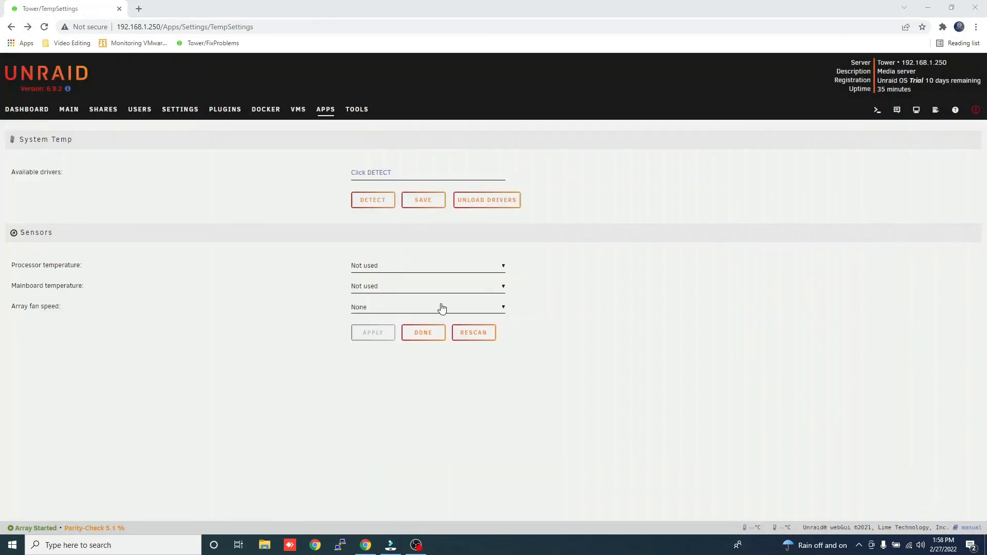
pyautogui.click(369, 200)
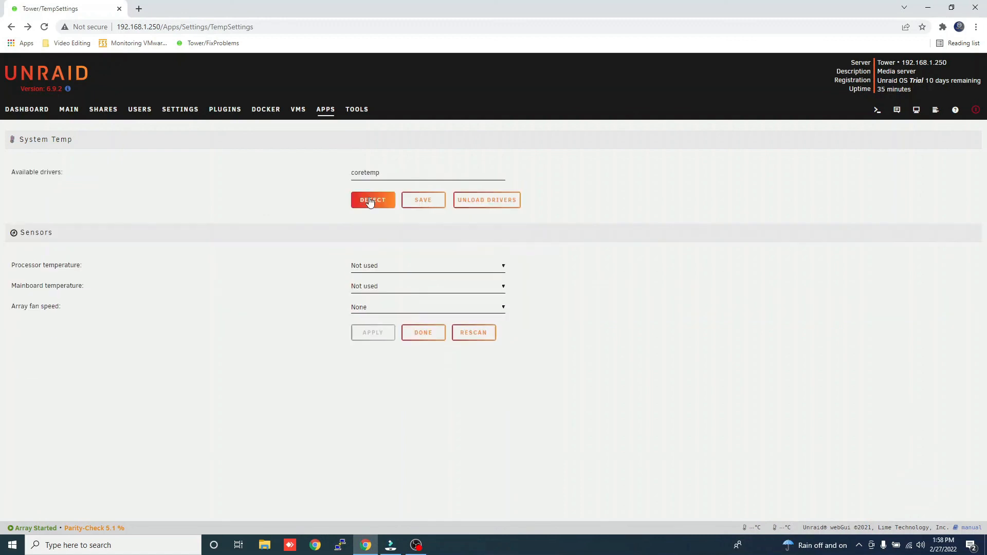
pyautogui.click(417, 202)
# Set processor temperature to coretemp Package id 1 and mainboard temperature to coretemp Package id 0, apply, and open the dashboard
pyautogui.click(422, 267)
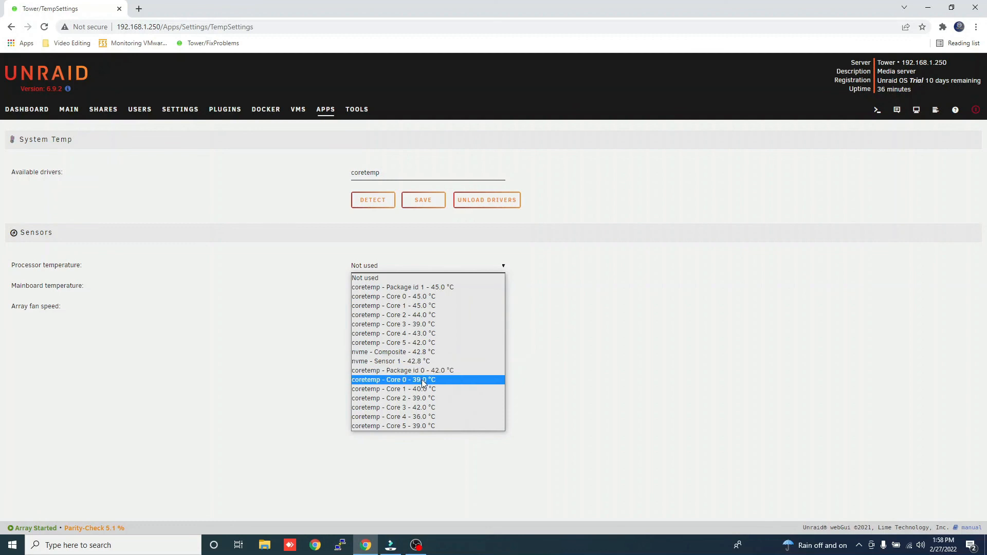
pyautogui.click(433, 288)
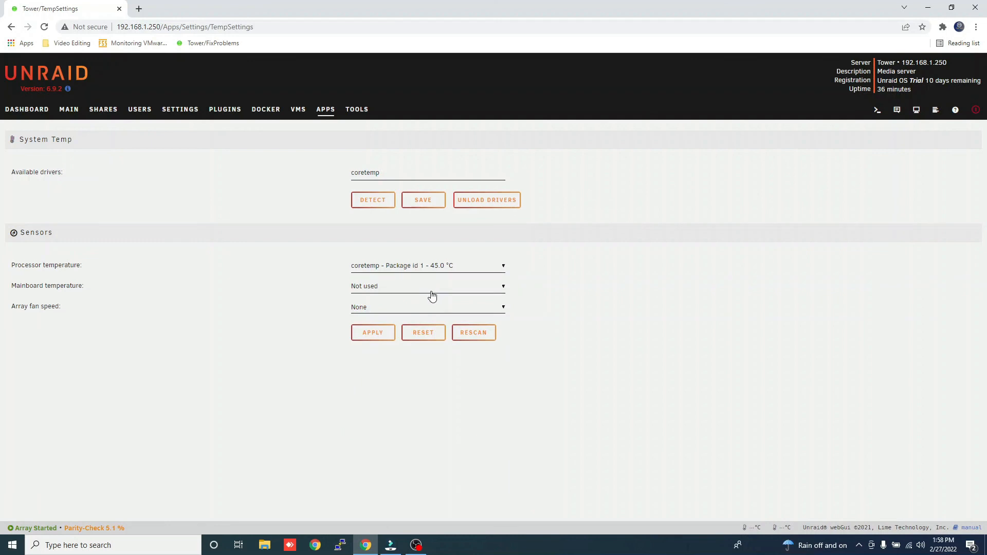
pyautogui.click(432, 290)
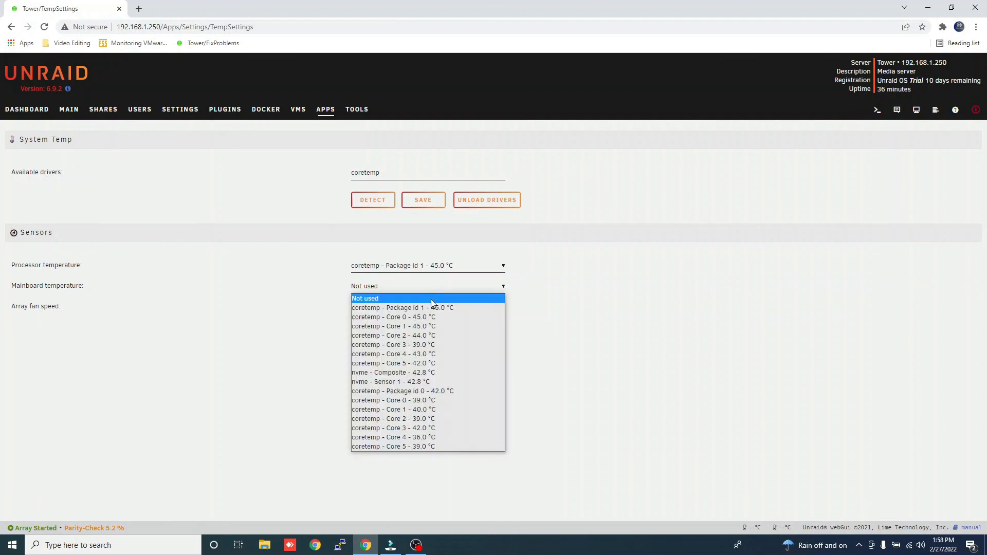
pyautogui.click(427, 393)
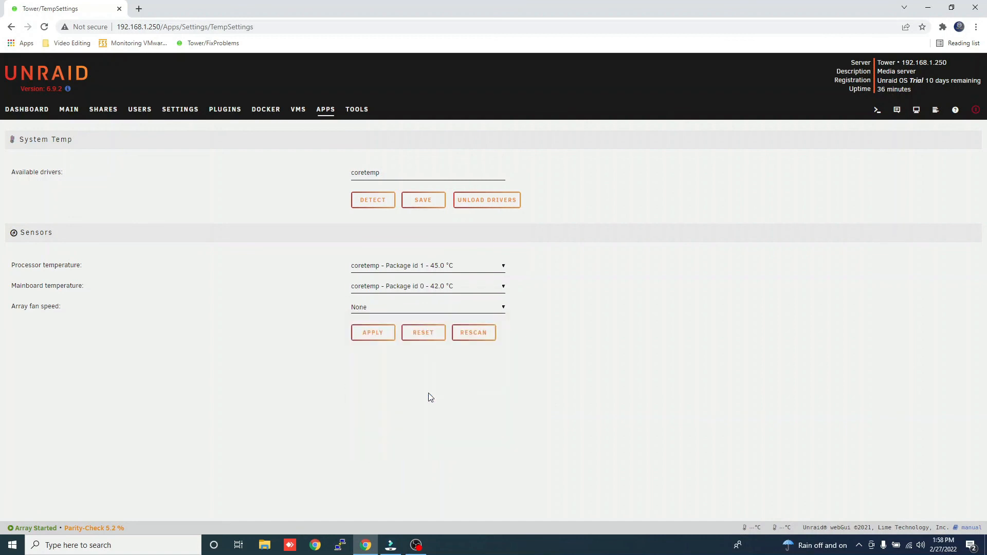
pyautogui.click(383, 342)
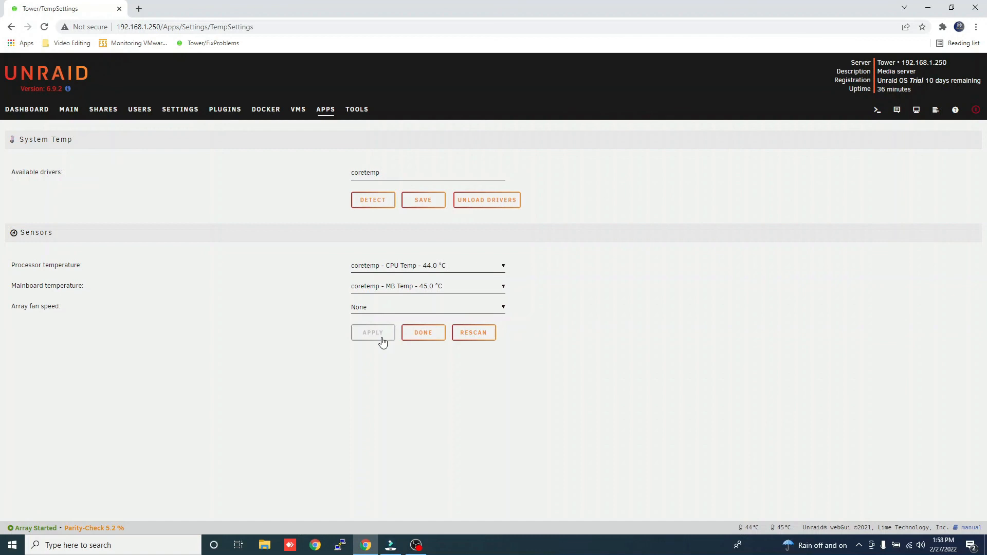
pyautogui.click(35, 111)
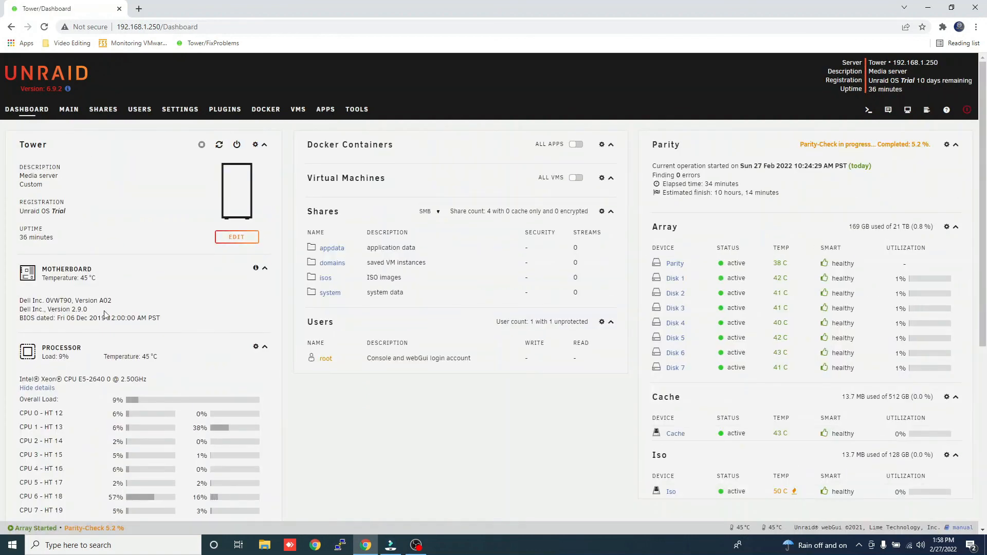